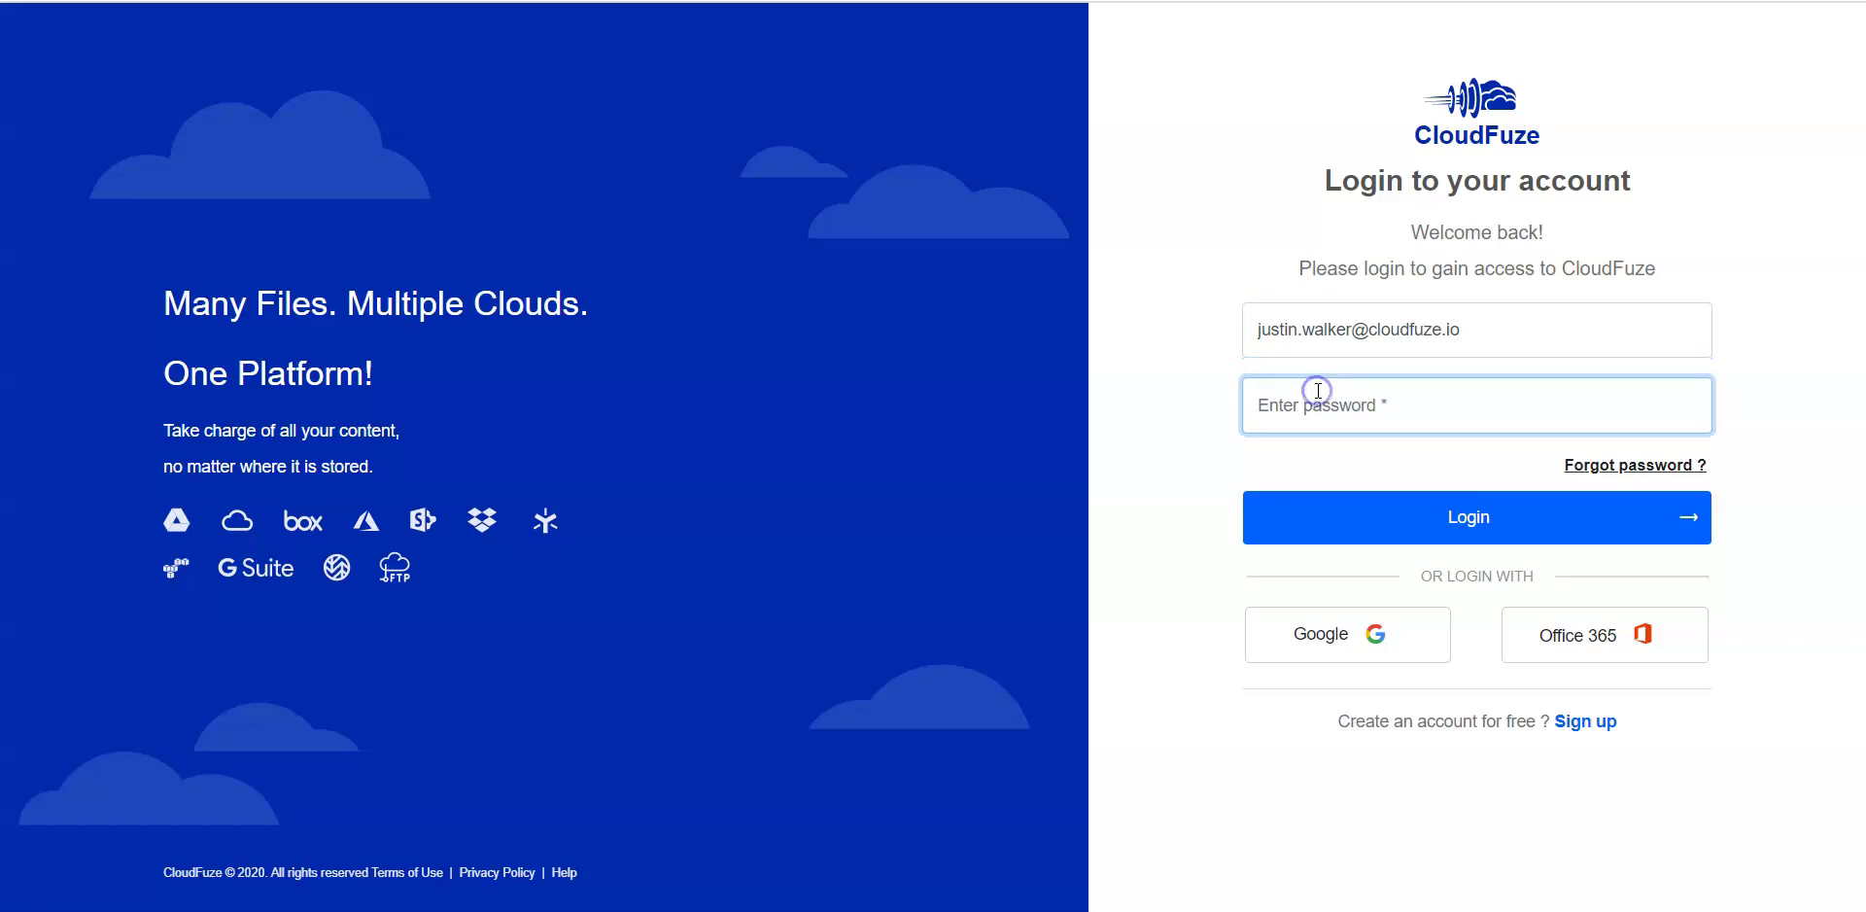
Enter the account password and log in to the CloudFuze account
{"action": "type", "text": "••"}
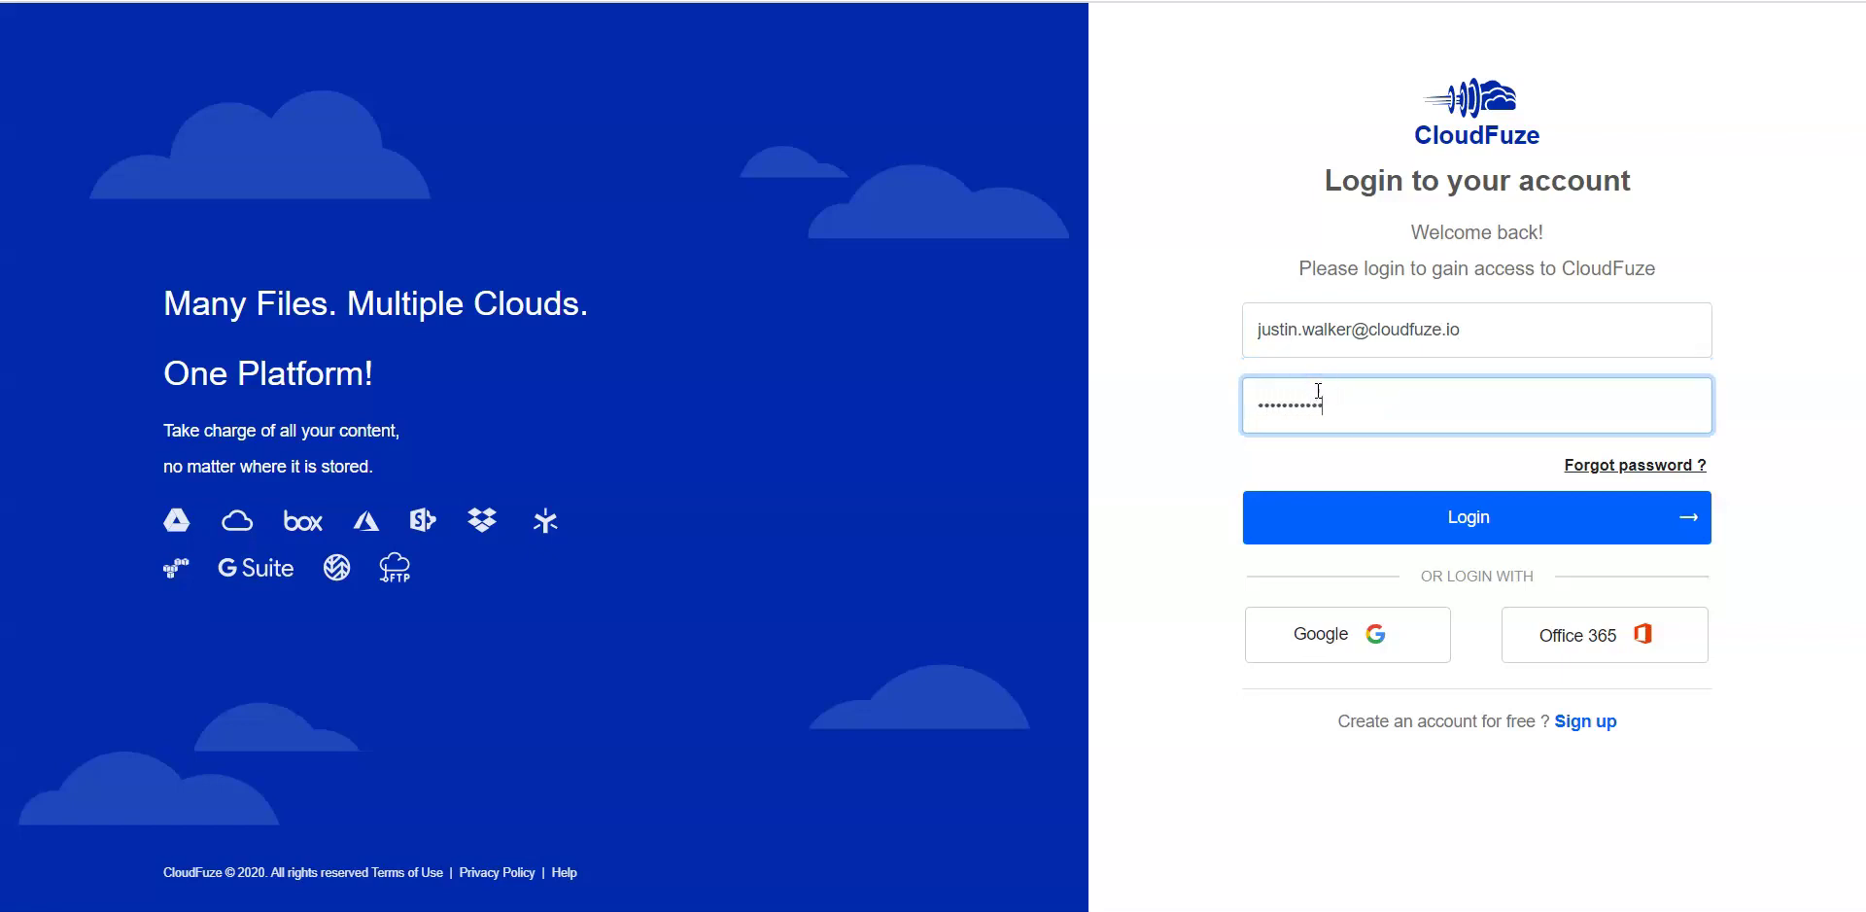
{"action": "left_click", "coordinate": [1429, 526]}
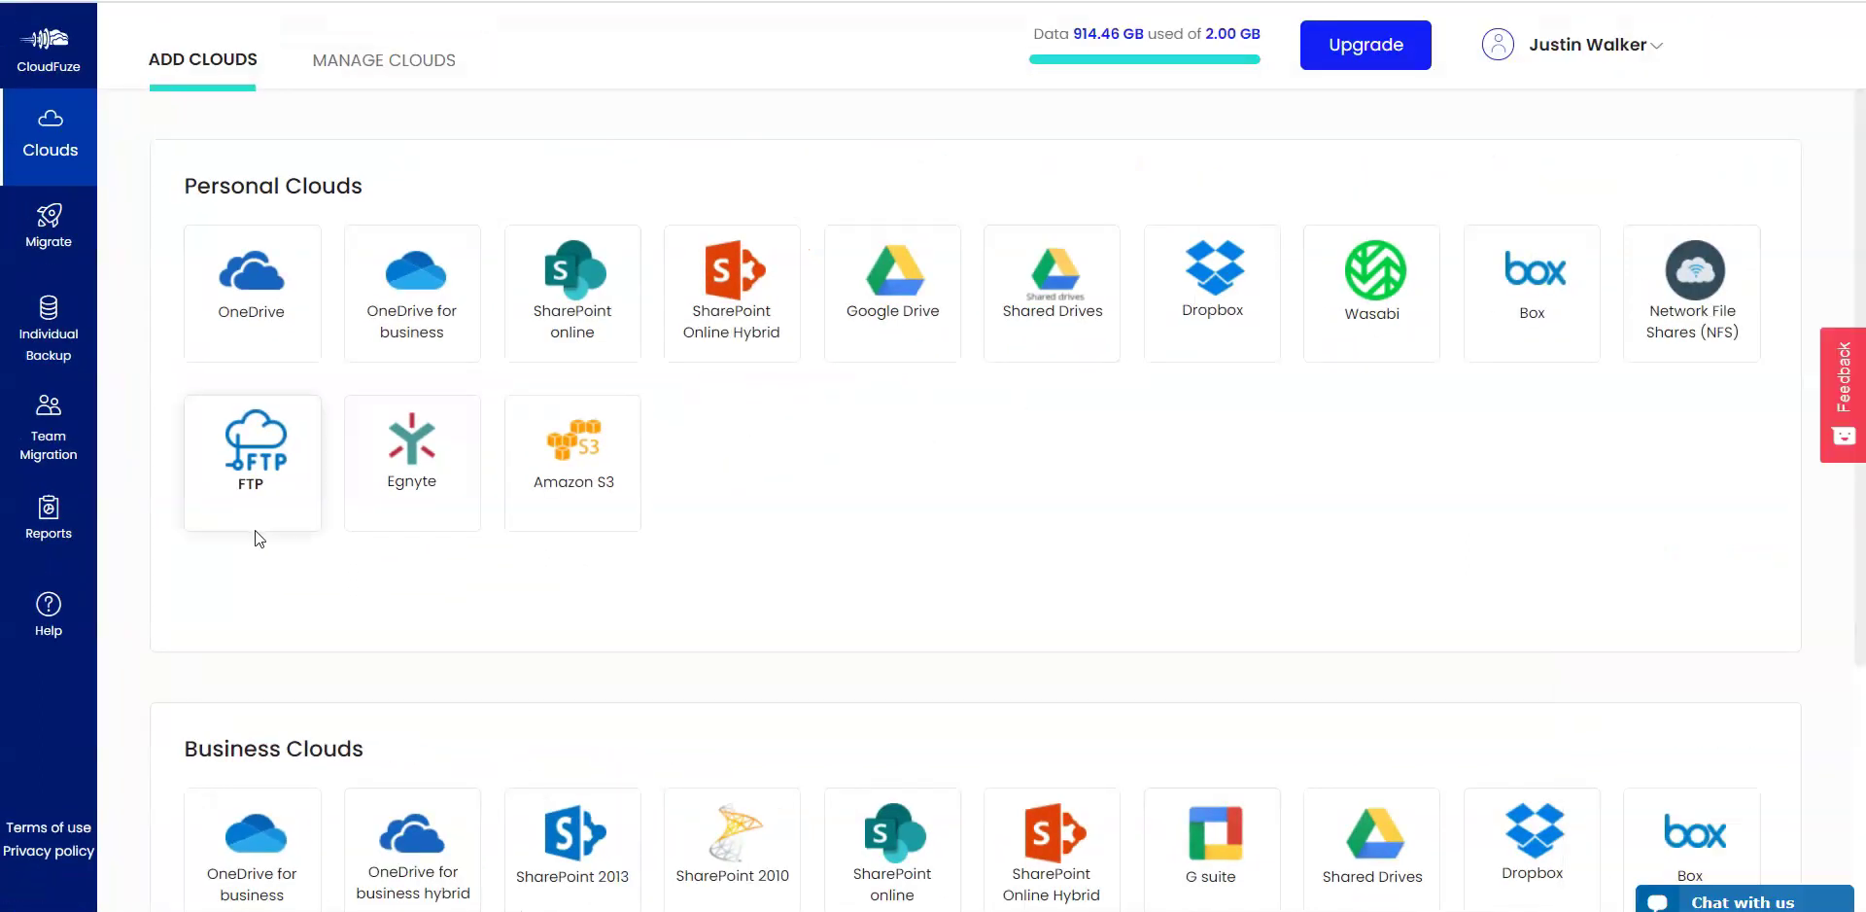
Start adding an FTP personal cloud with CloudFuze1FTP as both display name and username
{"action": "left_click", "coordinate": [245, 508]}
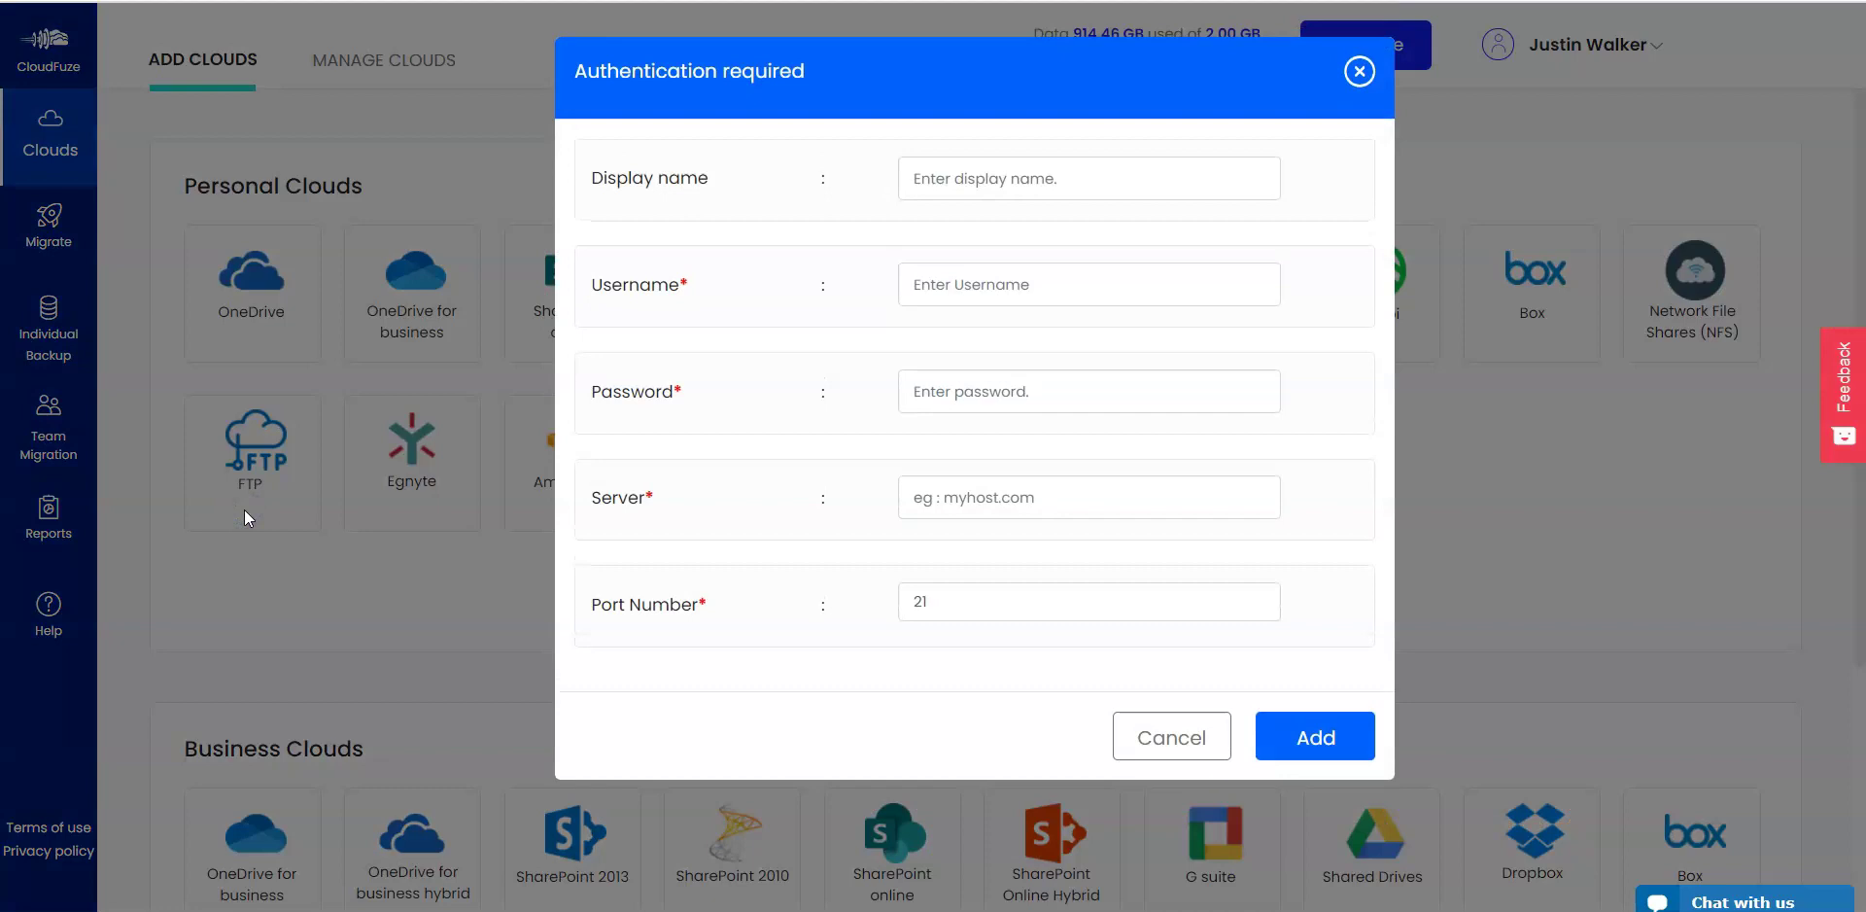
{"action": "left_click", "coordinate": [1094, 177]}
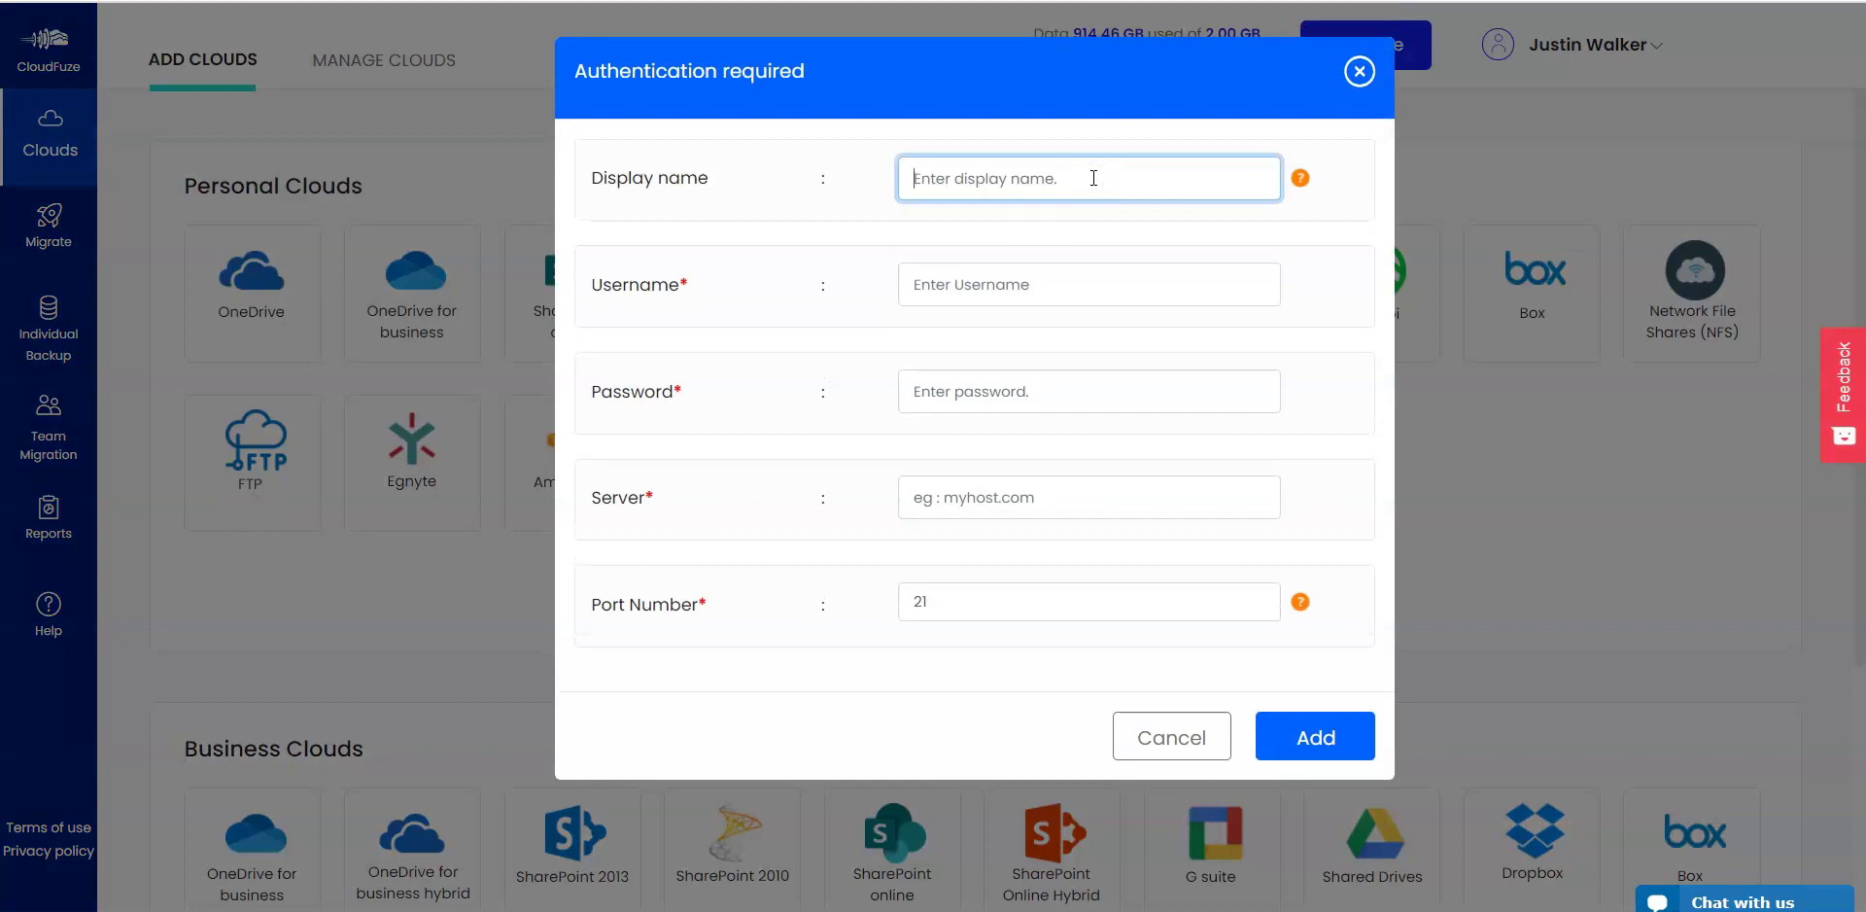
{"action": "type", "text": "CloudFuze1FTP"}
{"action": "left_click", "coordinate": [1039, 285]}
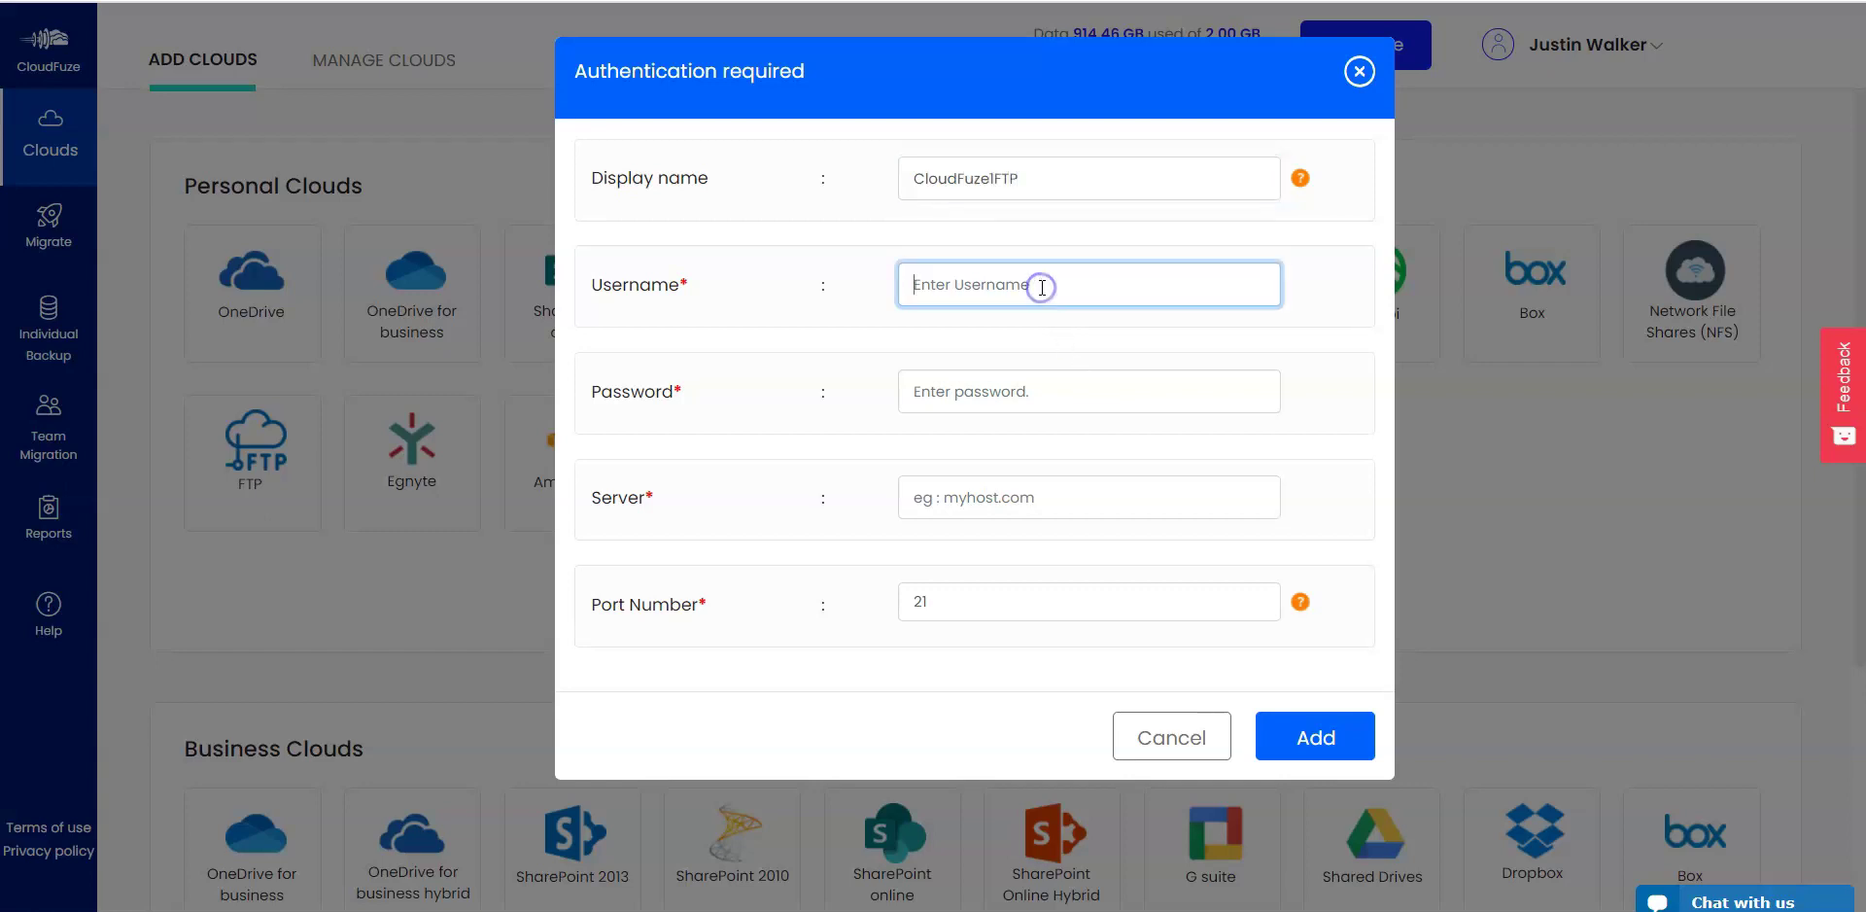
{"action": "type", "text": "CloudFuze1FTP"}
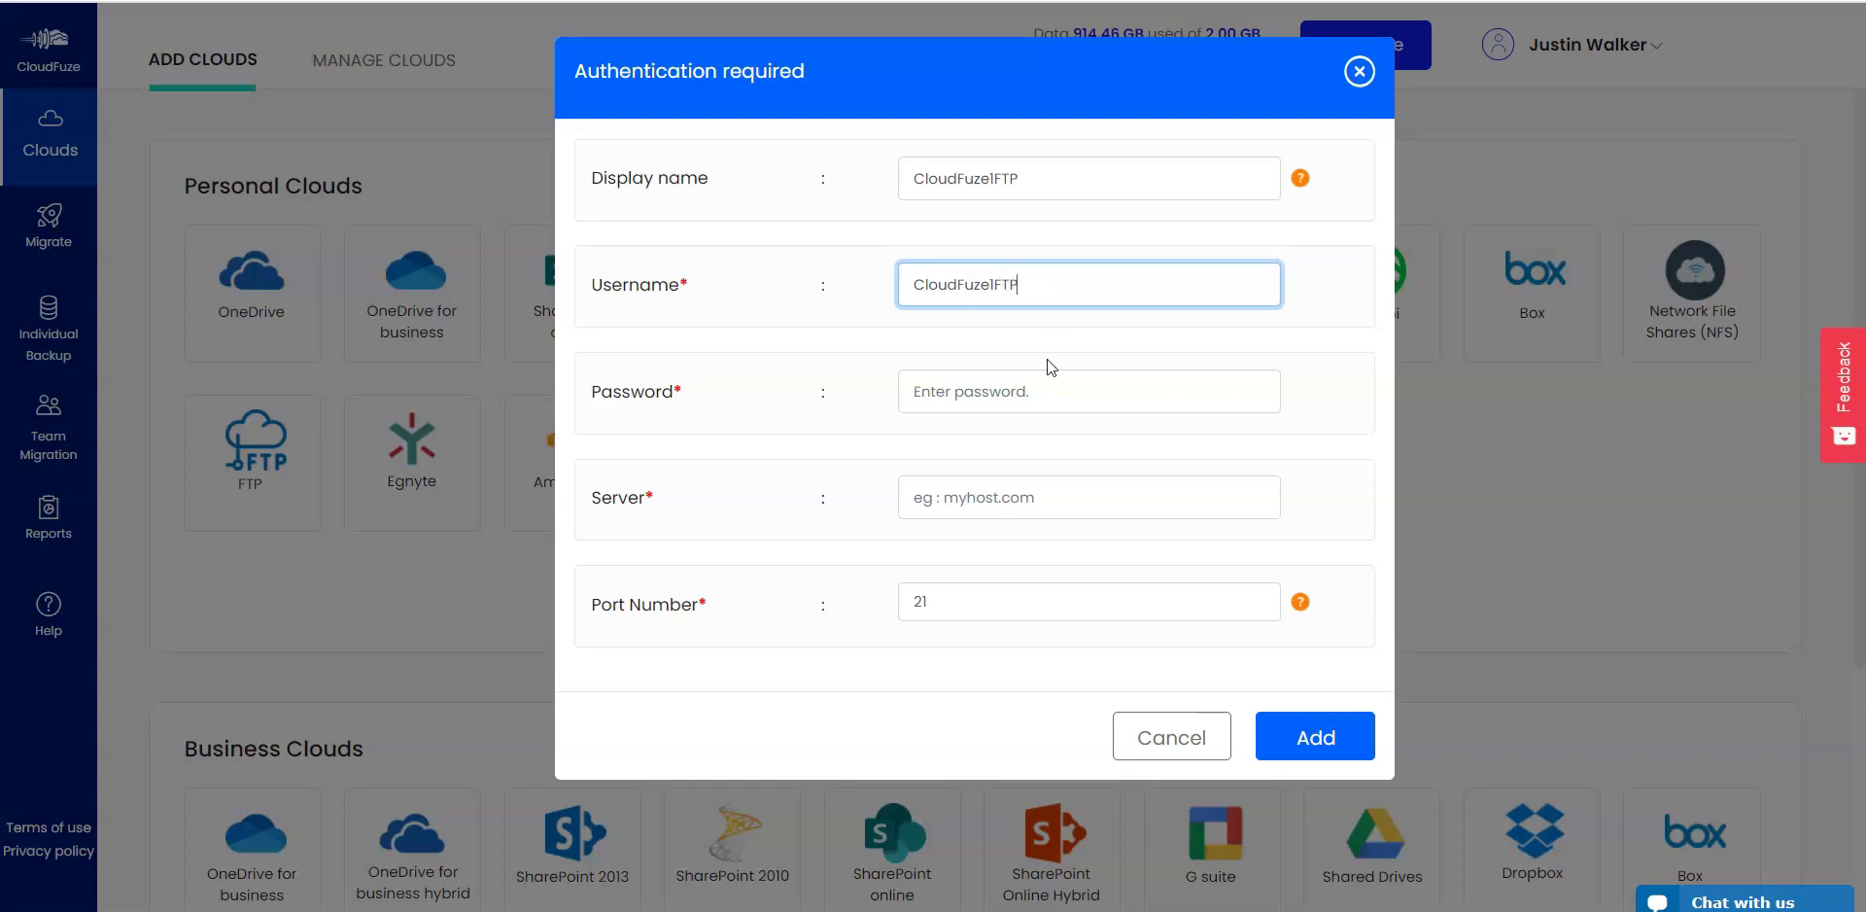
Enter the FTP password and the server address 206.128.134.111, and add the FTP cloud
{"action": "left_click", "coordinate": [1042, 393]}
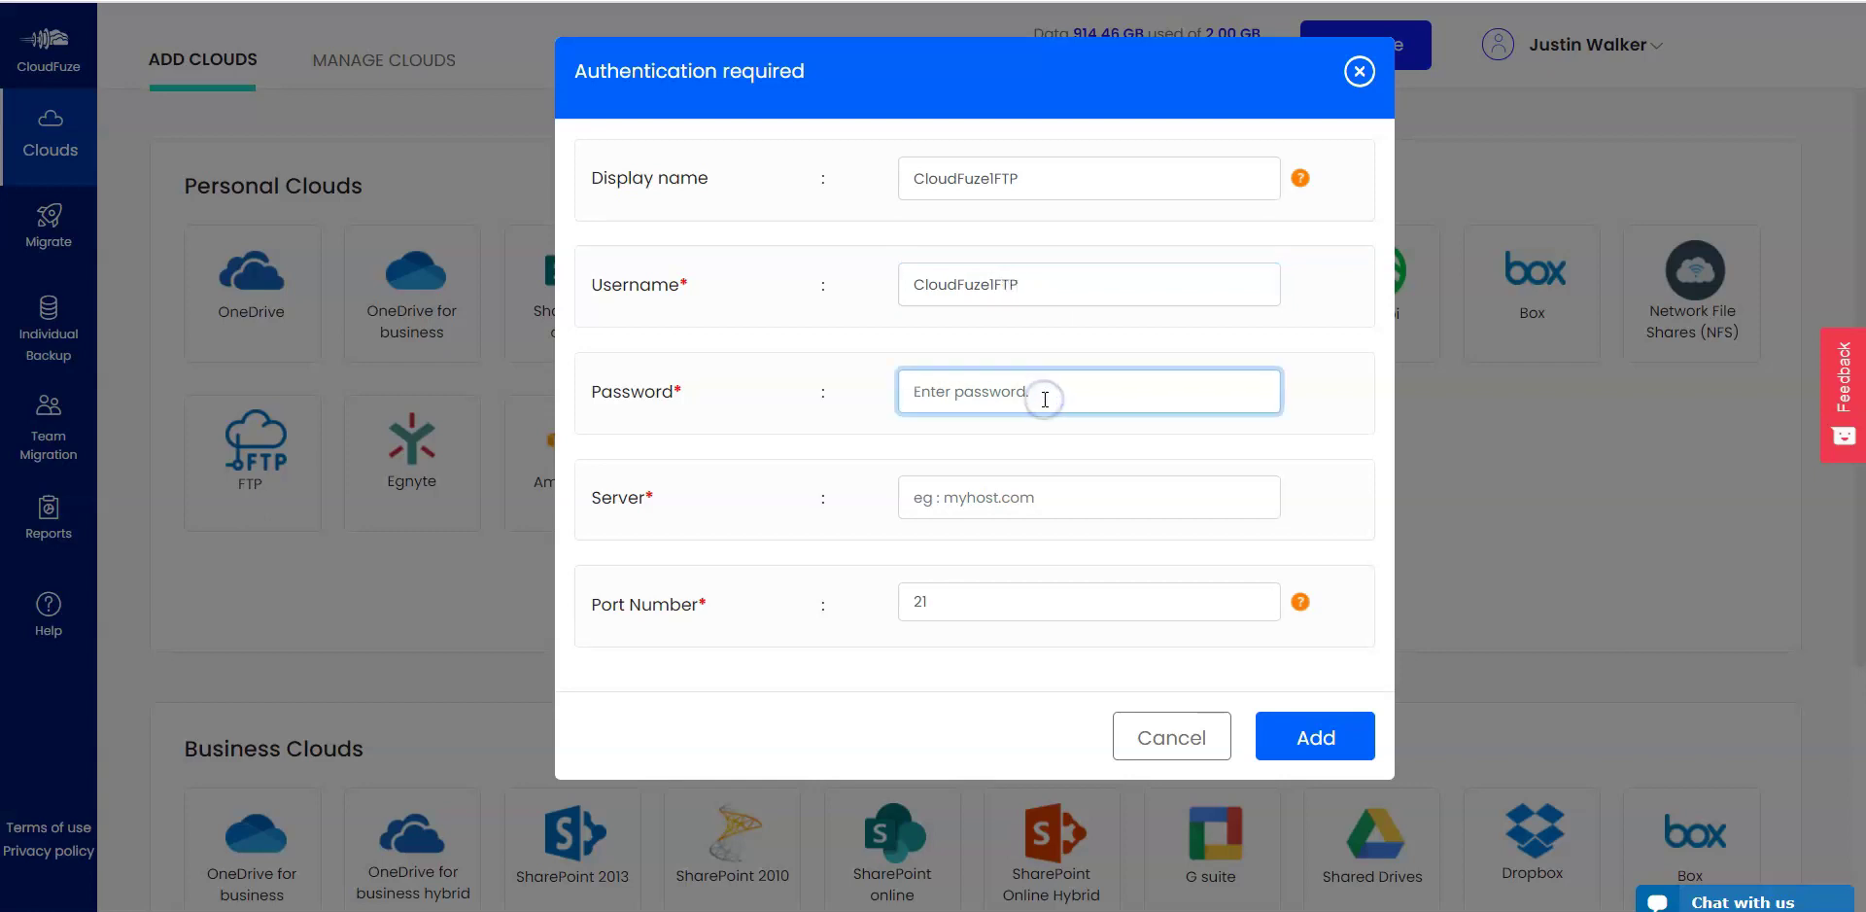
{"action": "key", "text": "ctrl+v"}
{"action": "left_click", "coordinate": [1055, 500]}
{"action": "key", "text": "ctrl+v"}
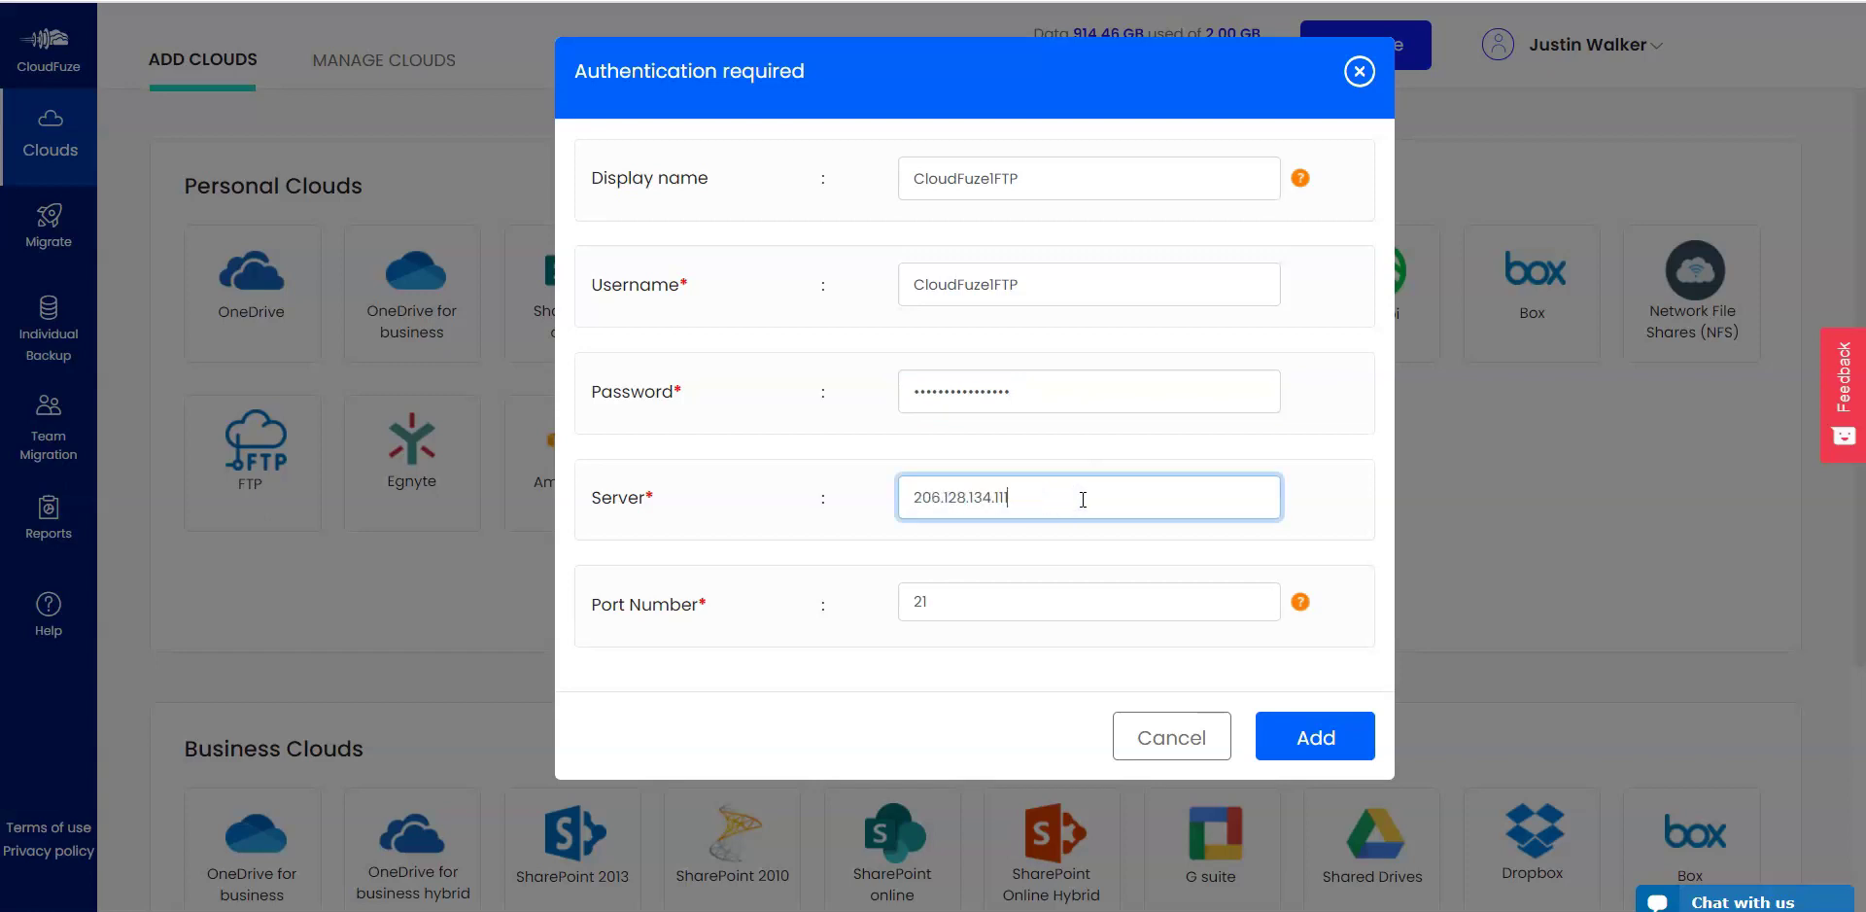
{"action": "left_click", "coordinate": [1315, 737]}
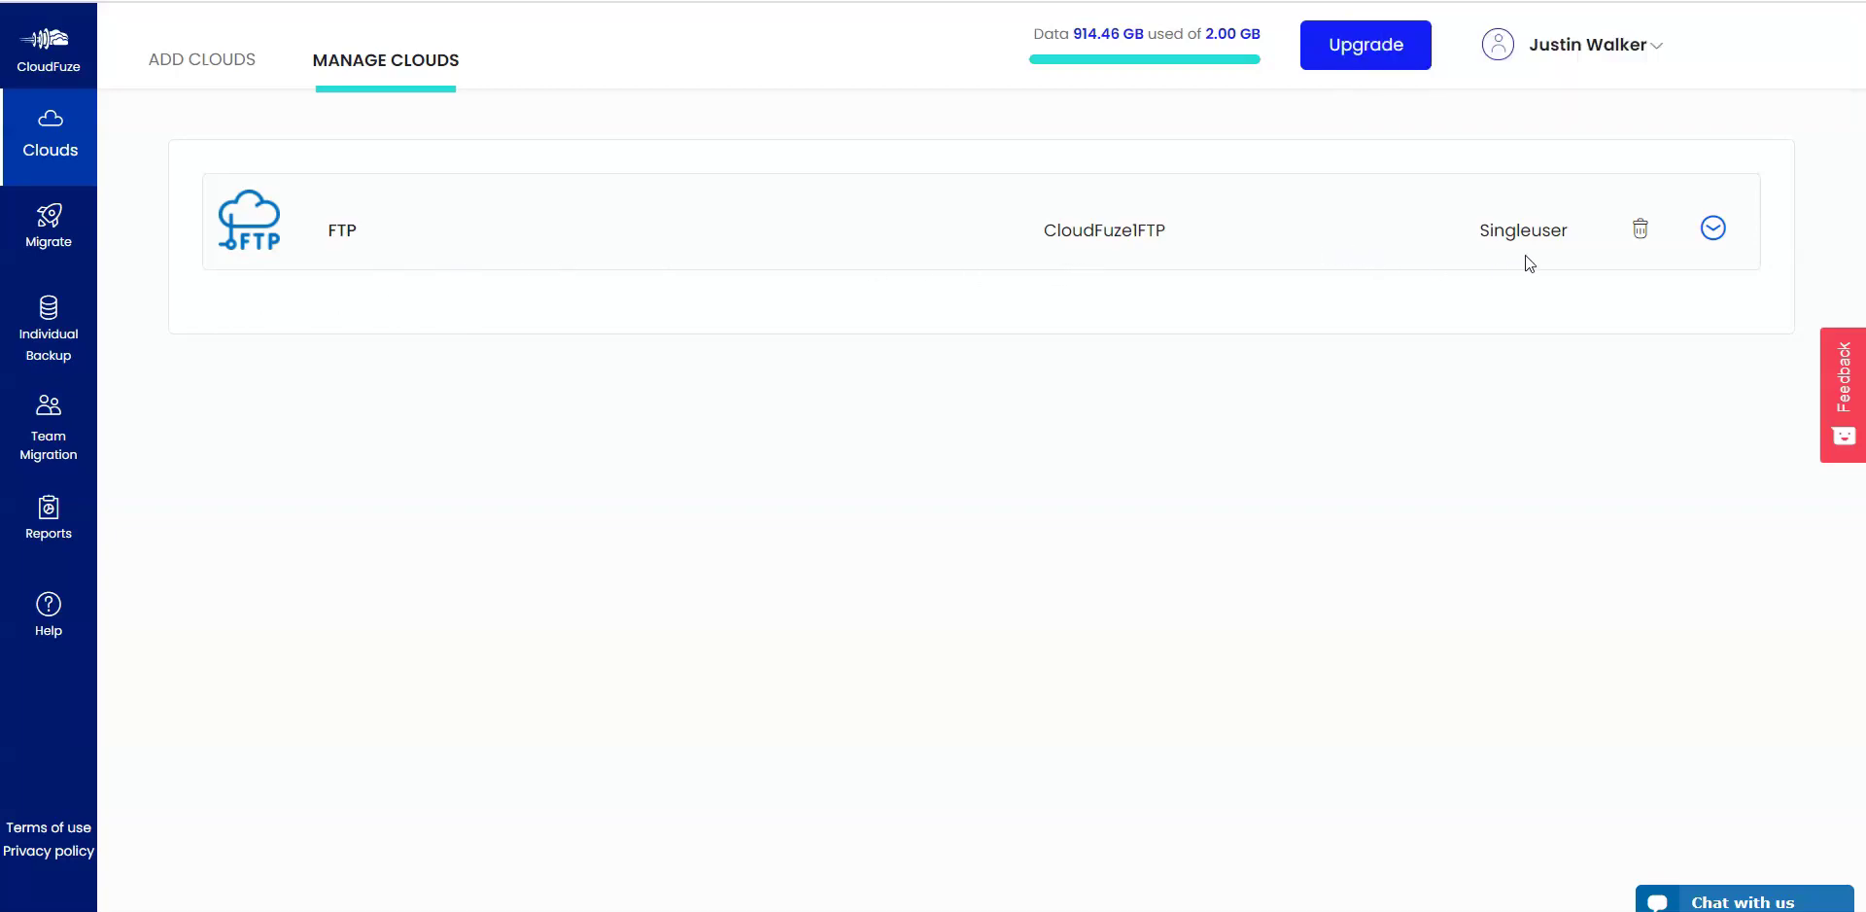
Start adding Egnyte as a personal cloud and submit the Egnyte domain democloudfuze
{"action": "left_click", "coordinate": [208, 66]}
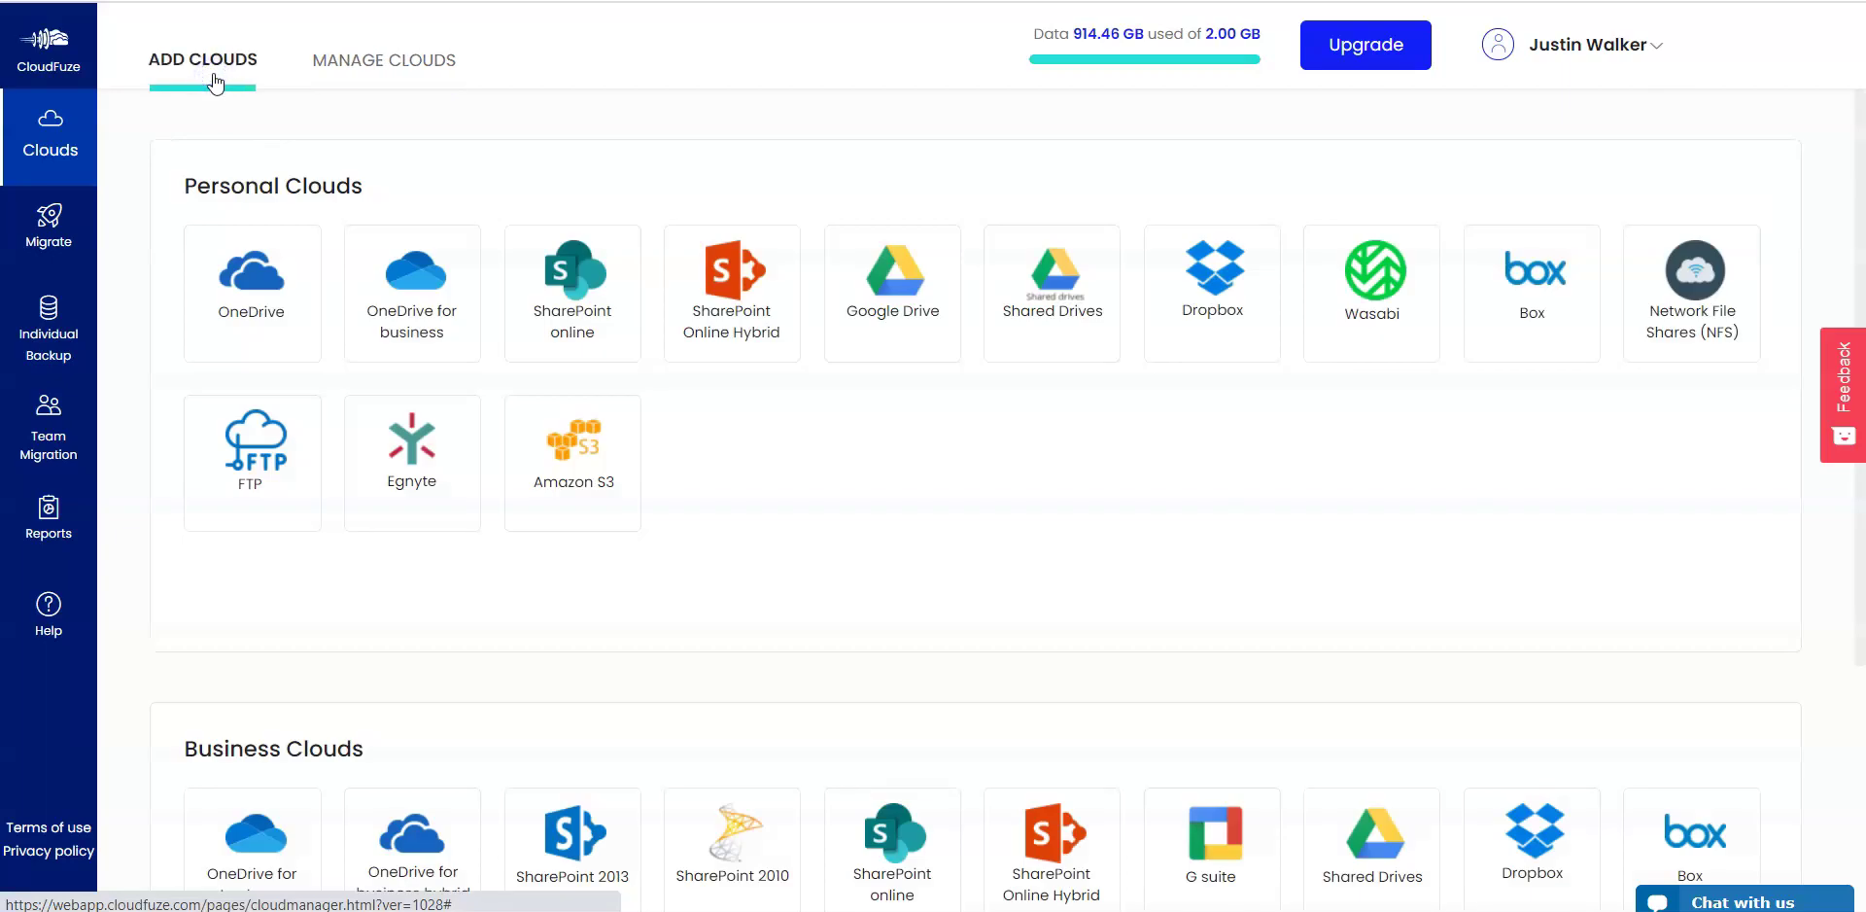
{"action": "left_click", "coordinate": [455, 533]}
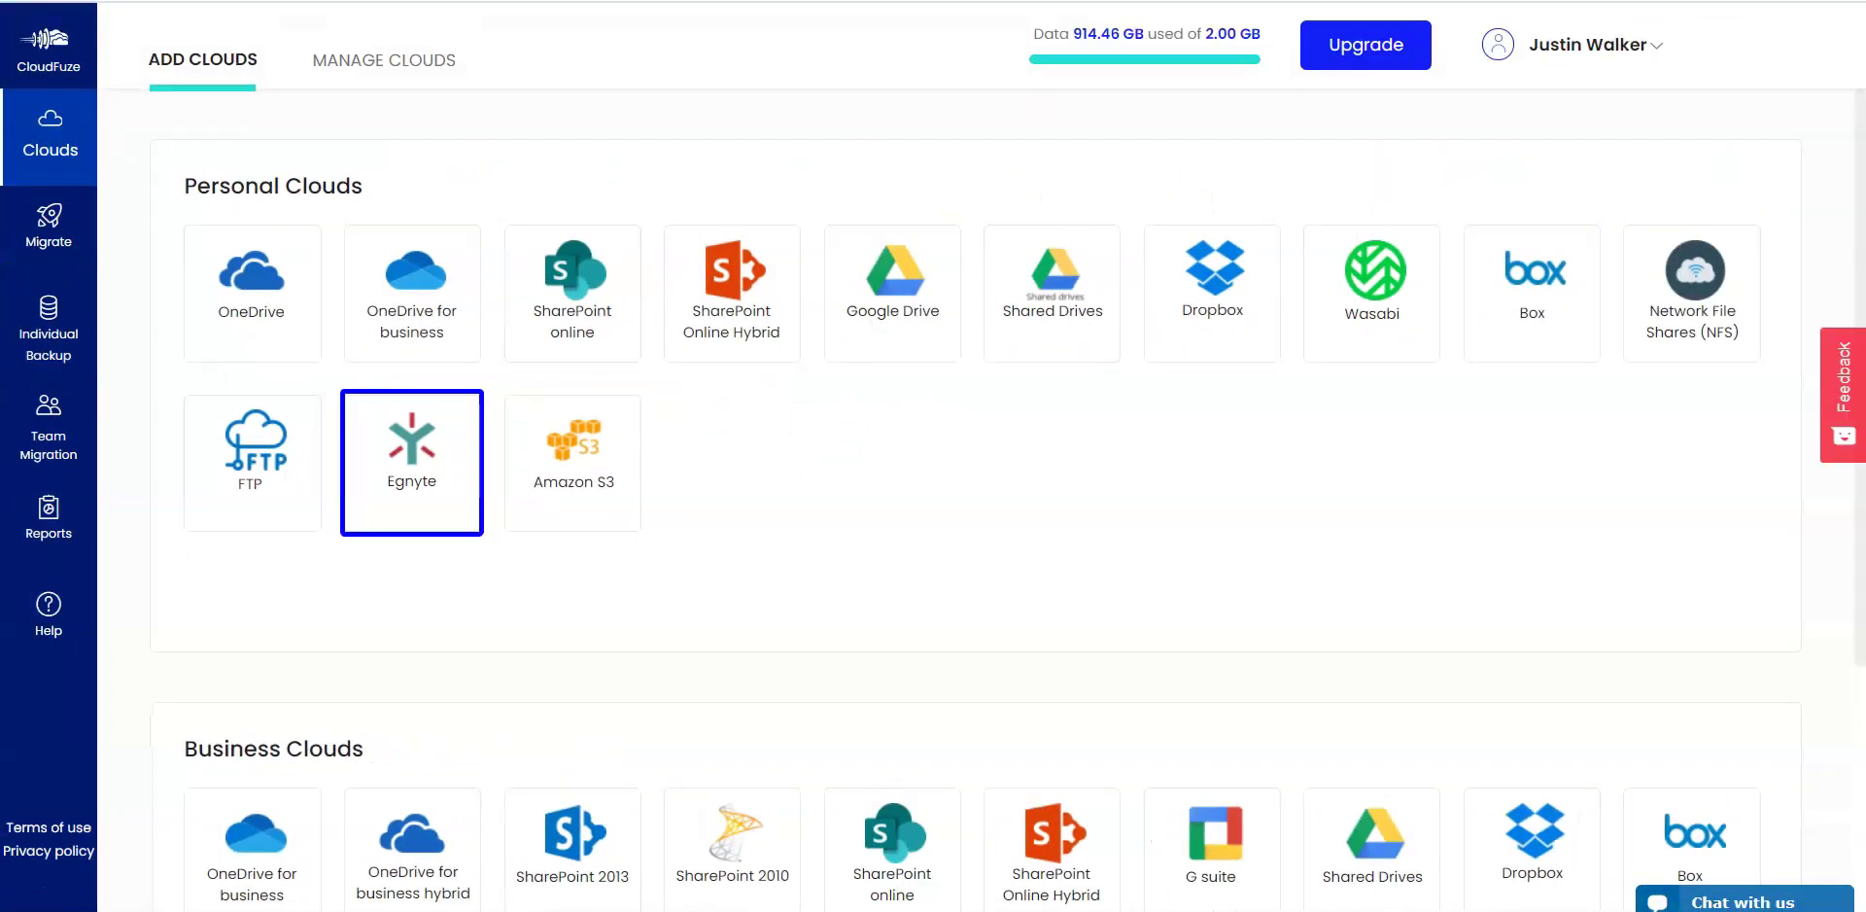
{"action": "left_click", "coordinate": [411, 500]}
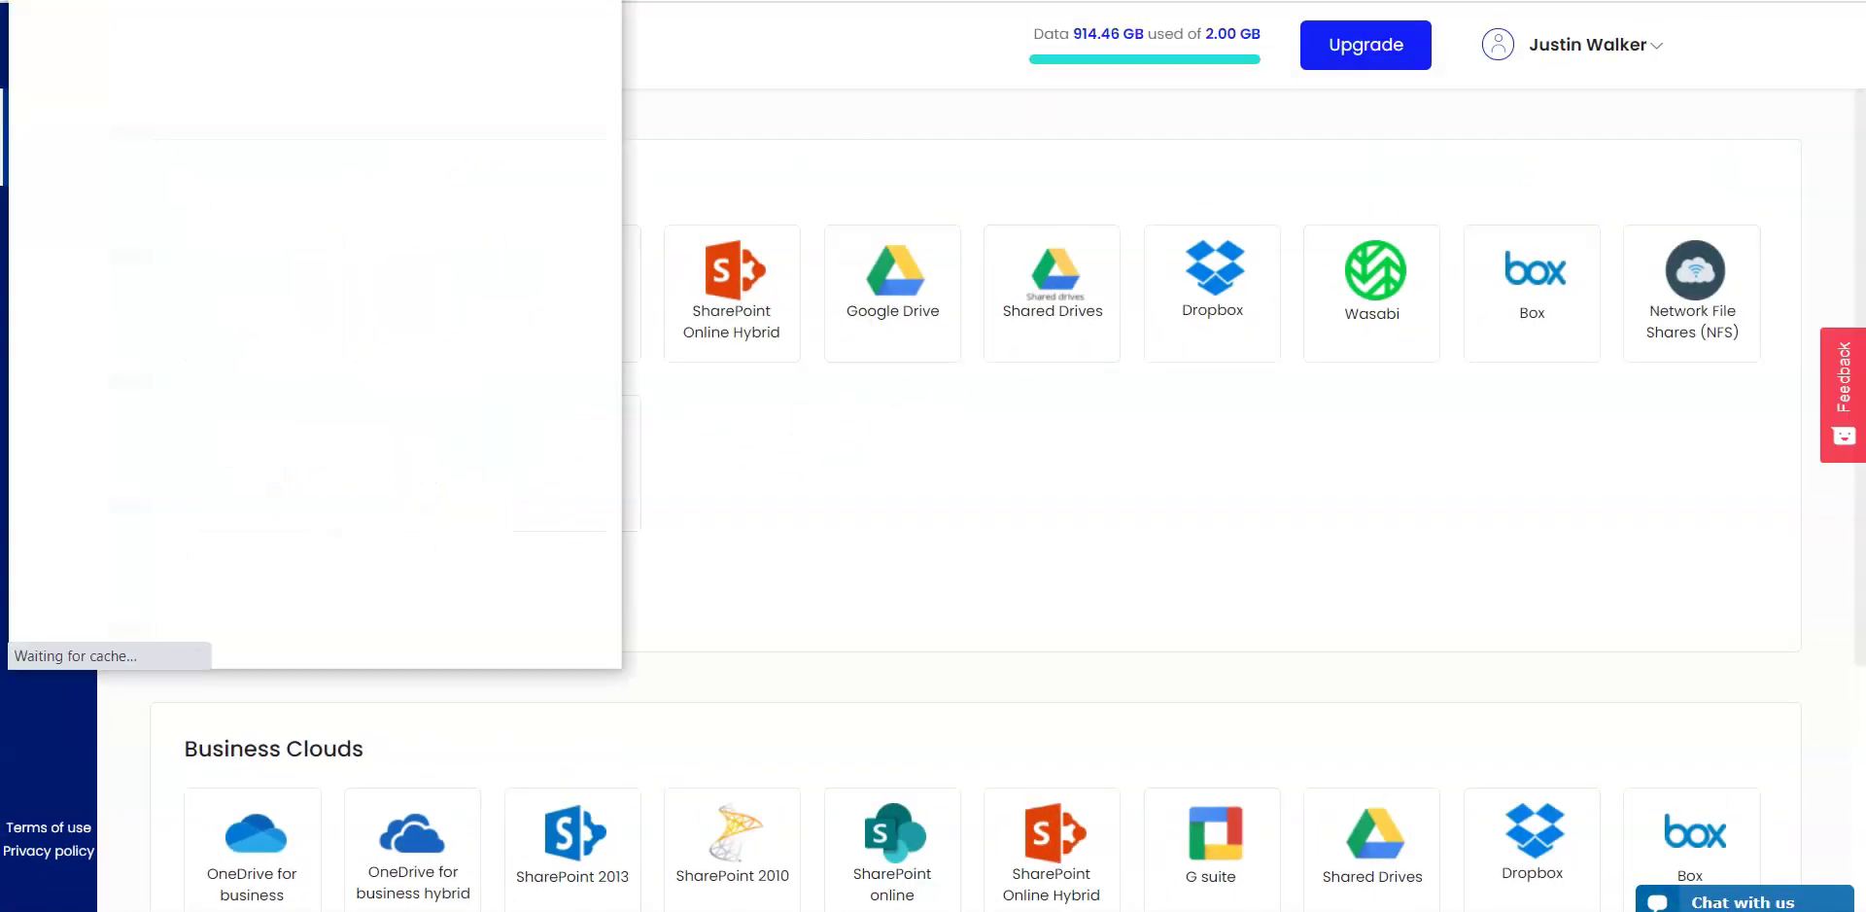
{"action": "left_click_drag", "start_coordinate": [931, 107], "coordinate": [863, 77]}
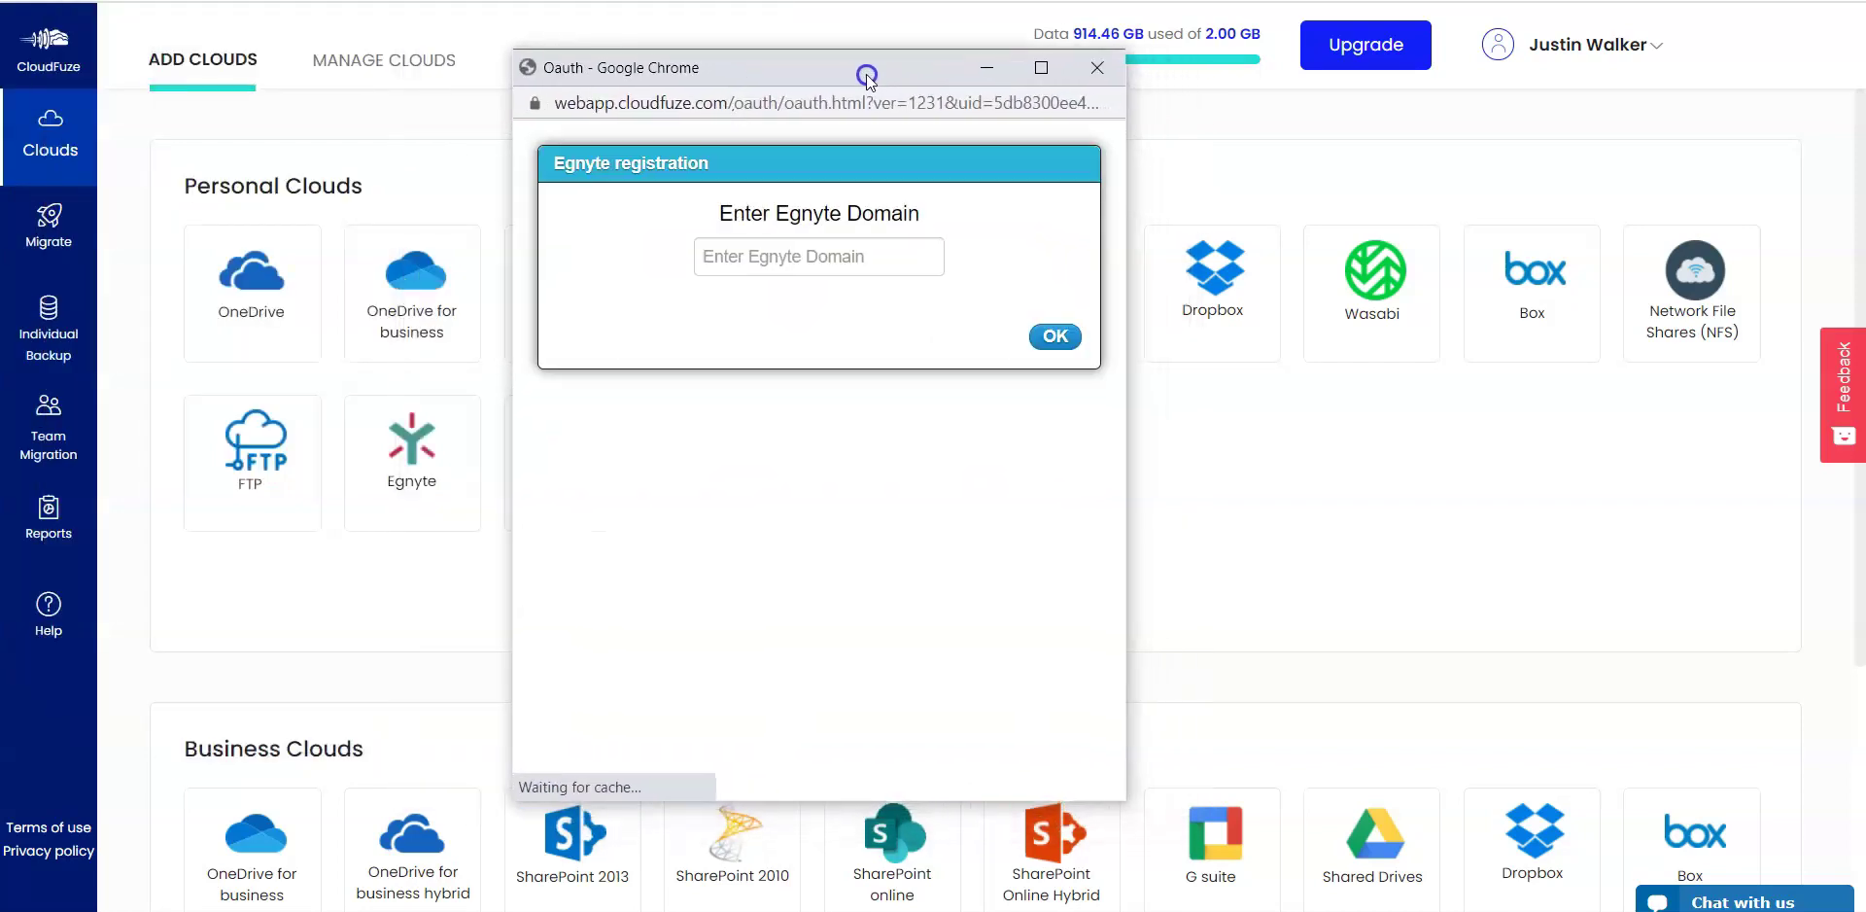
{"action": "left_click", "coordinate": [870, 255]}
{"action": "type", "text": "de"}
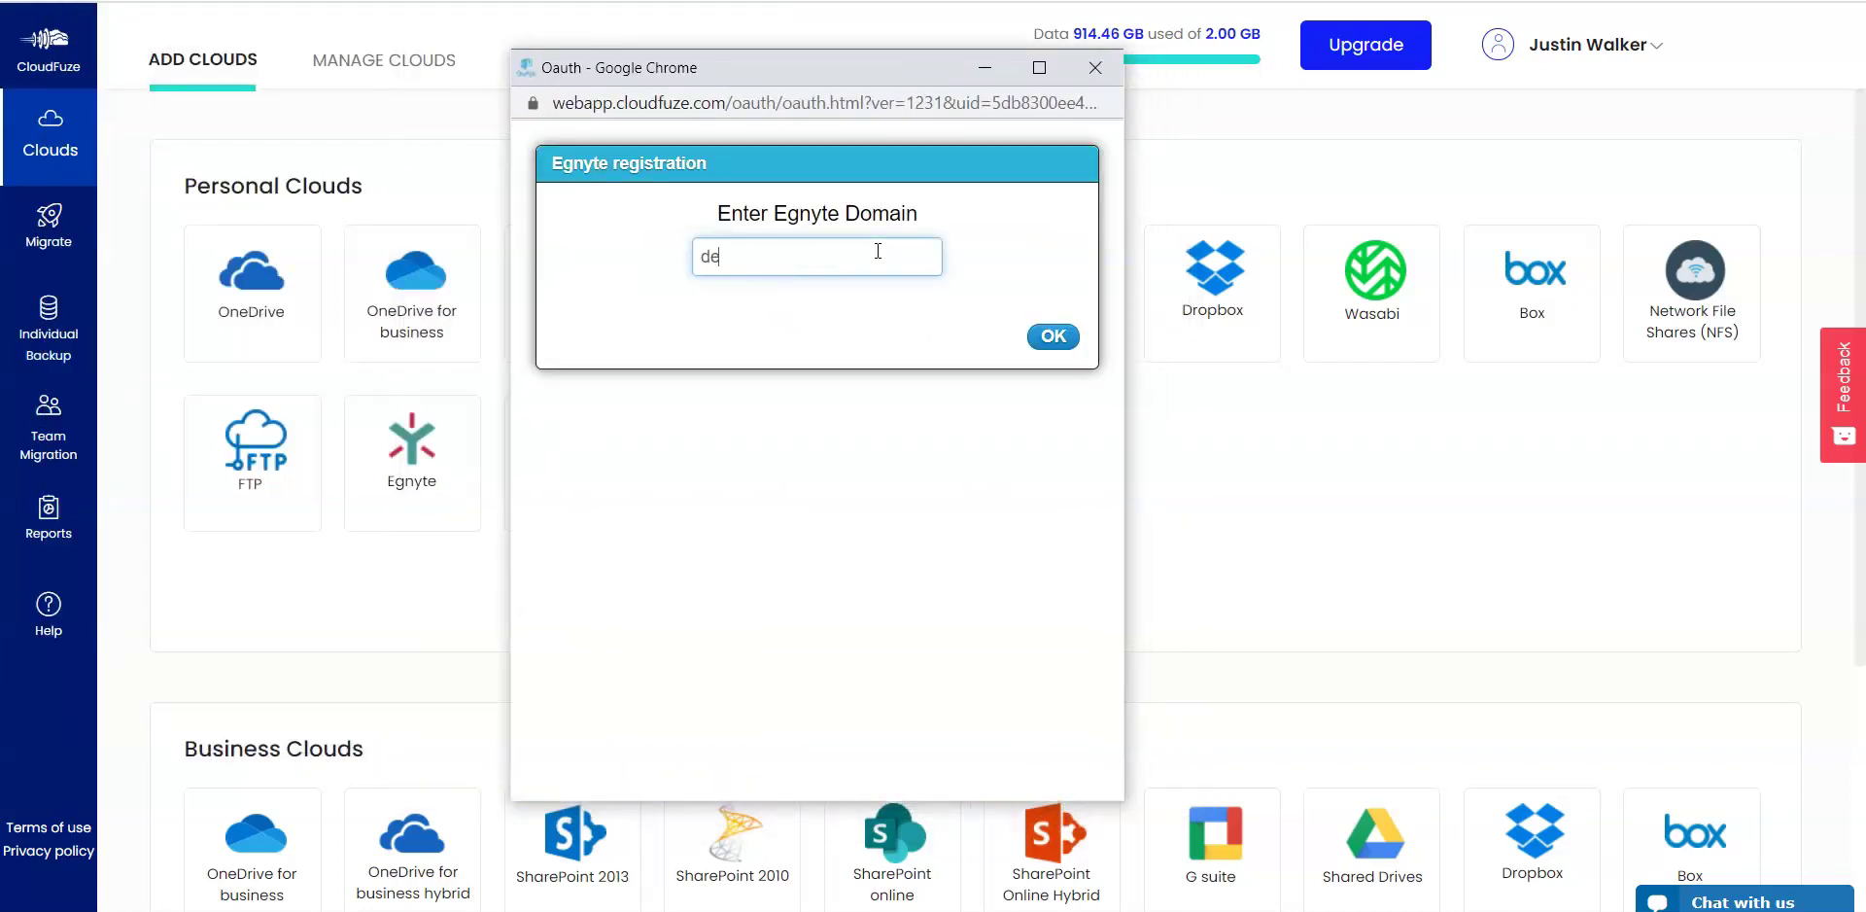
{"action": "type", "text": "mocloudfuze"}
{"action": "left_click", "coordinate": [1053, 337]}
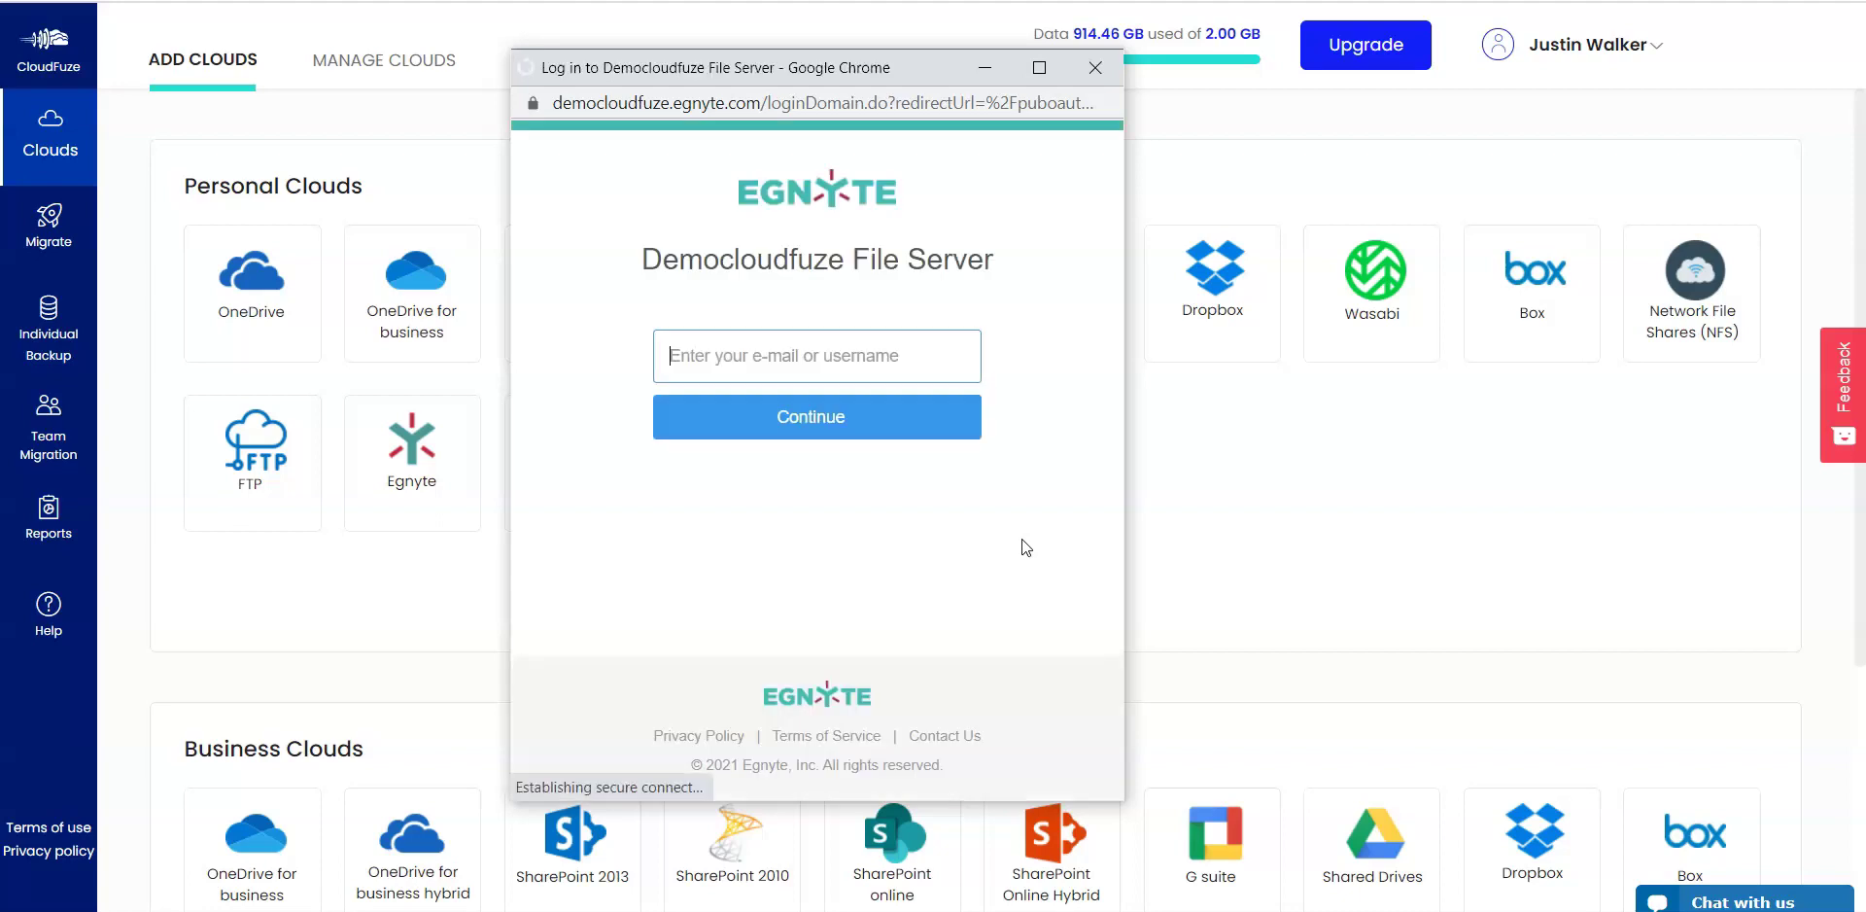
Sign in to the Egnyte file server with the account's e-mail and password and finish connecting the cloud
{"action": "left_click", "coordinate": [902, 357]}
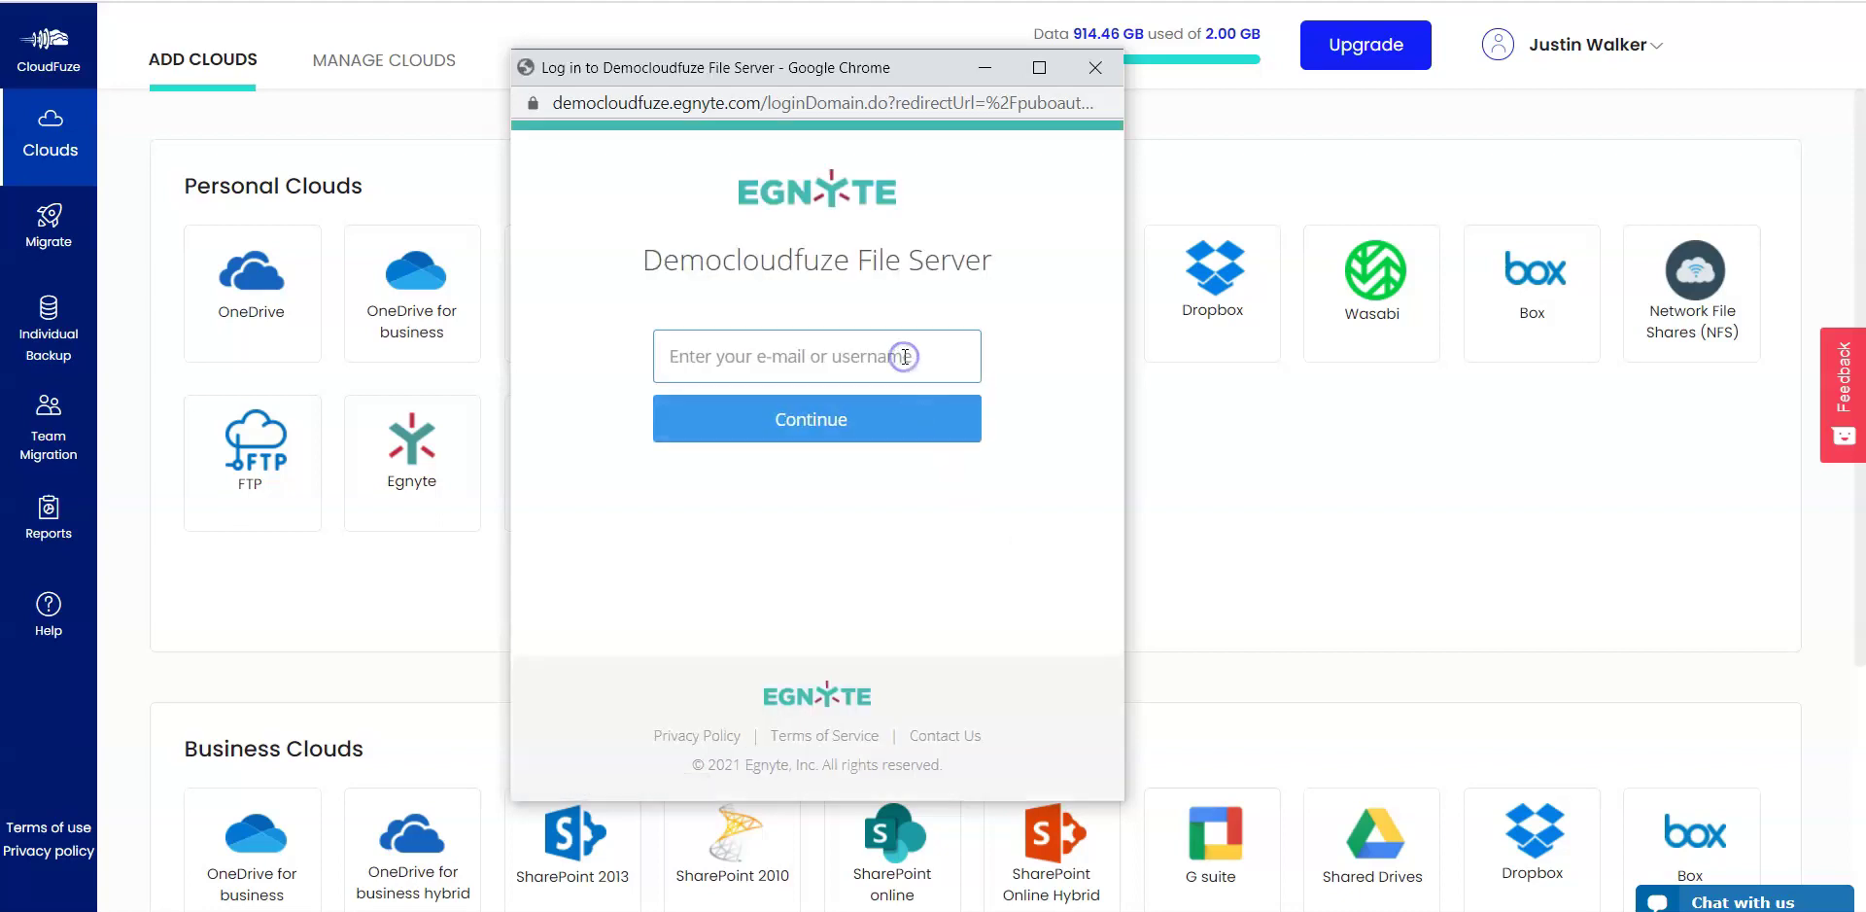
{"action": "key", "text": "ctrl+v"}
{"action": "left_click", "coordinate": [890, 417]}
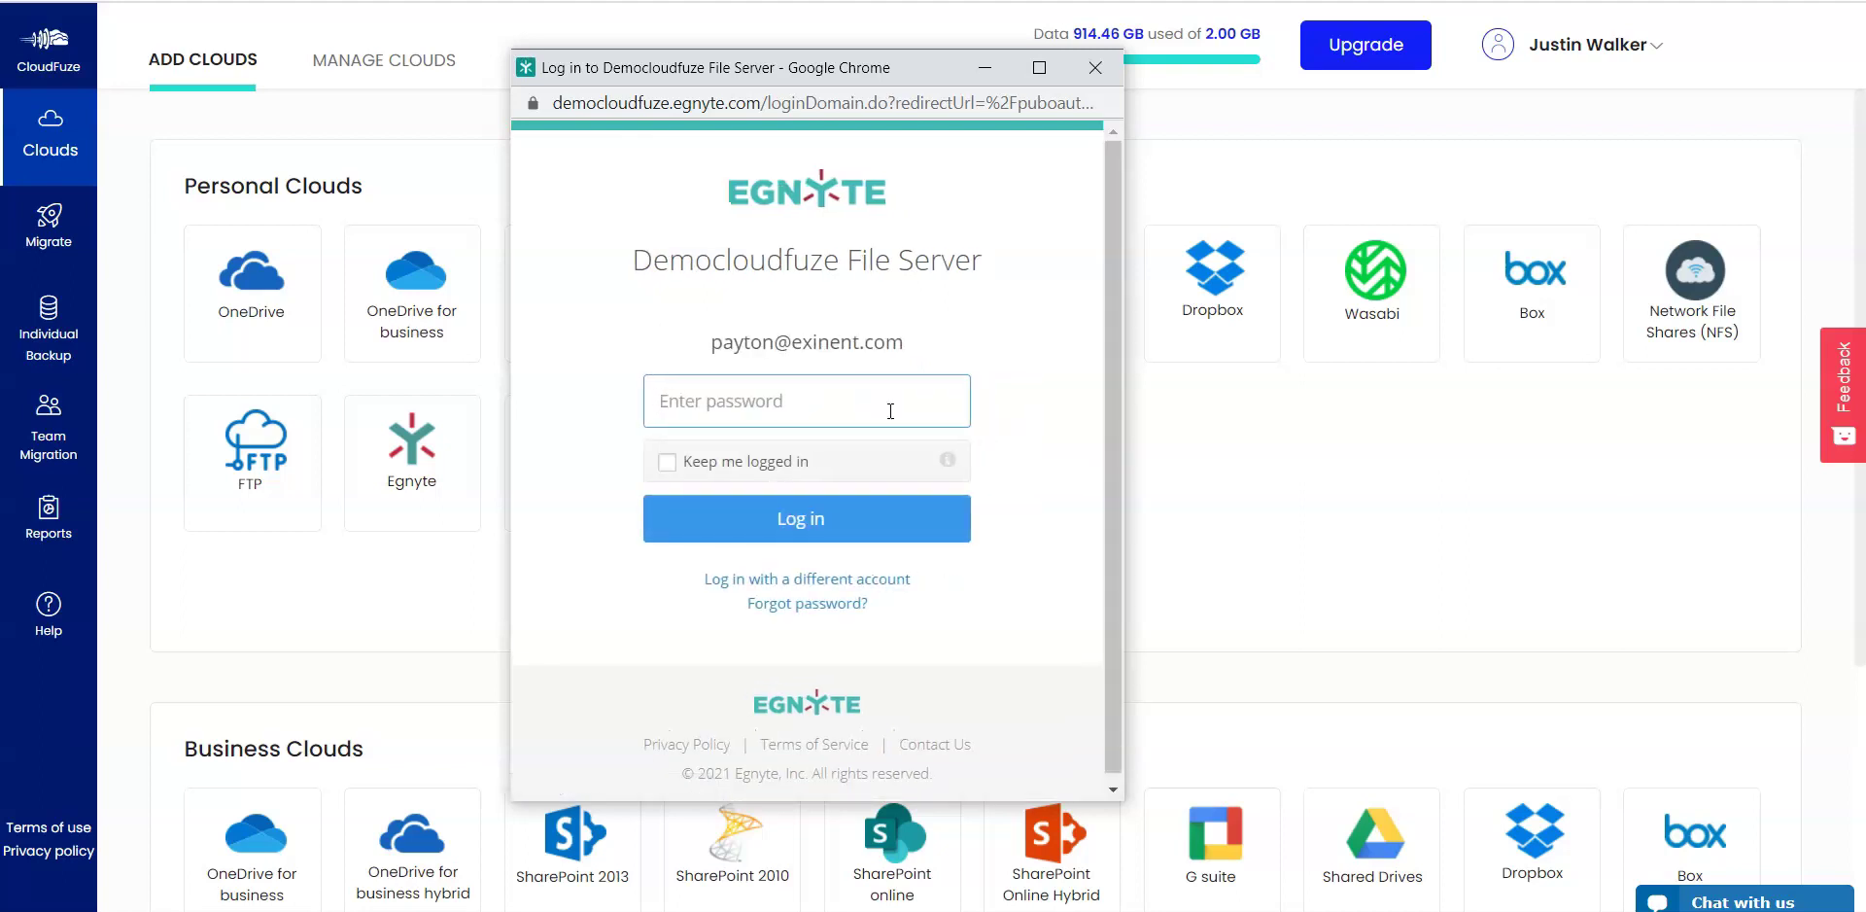
{"action": "key", "text": "ctrl+v"}
{"action": "left_click", "coordinate": [885, 517]}
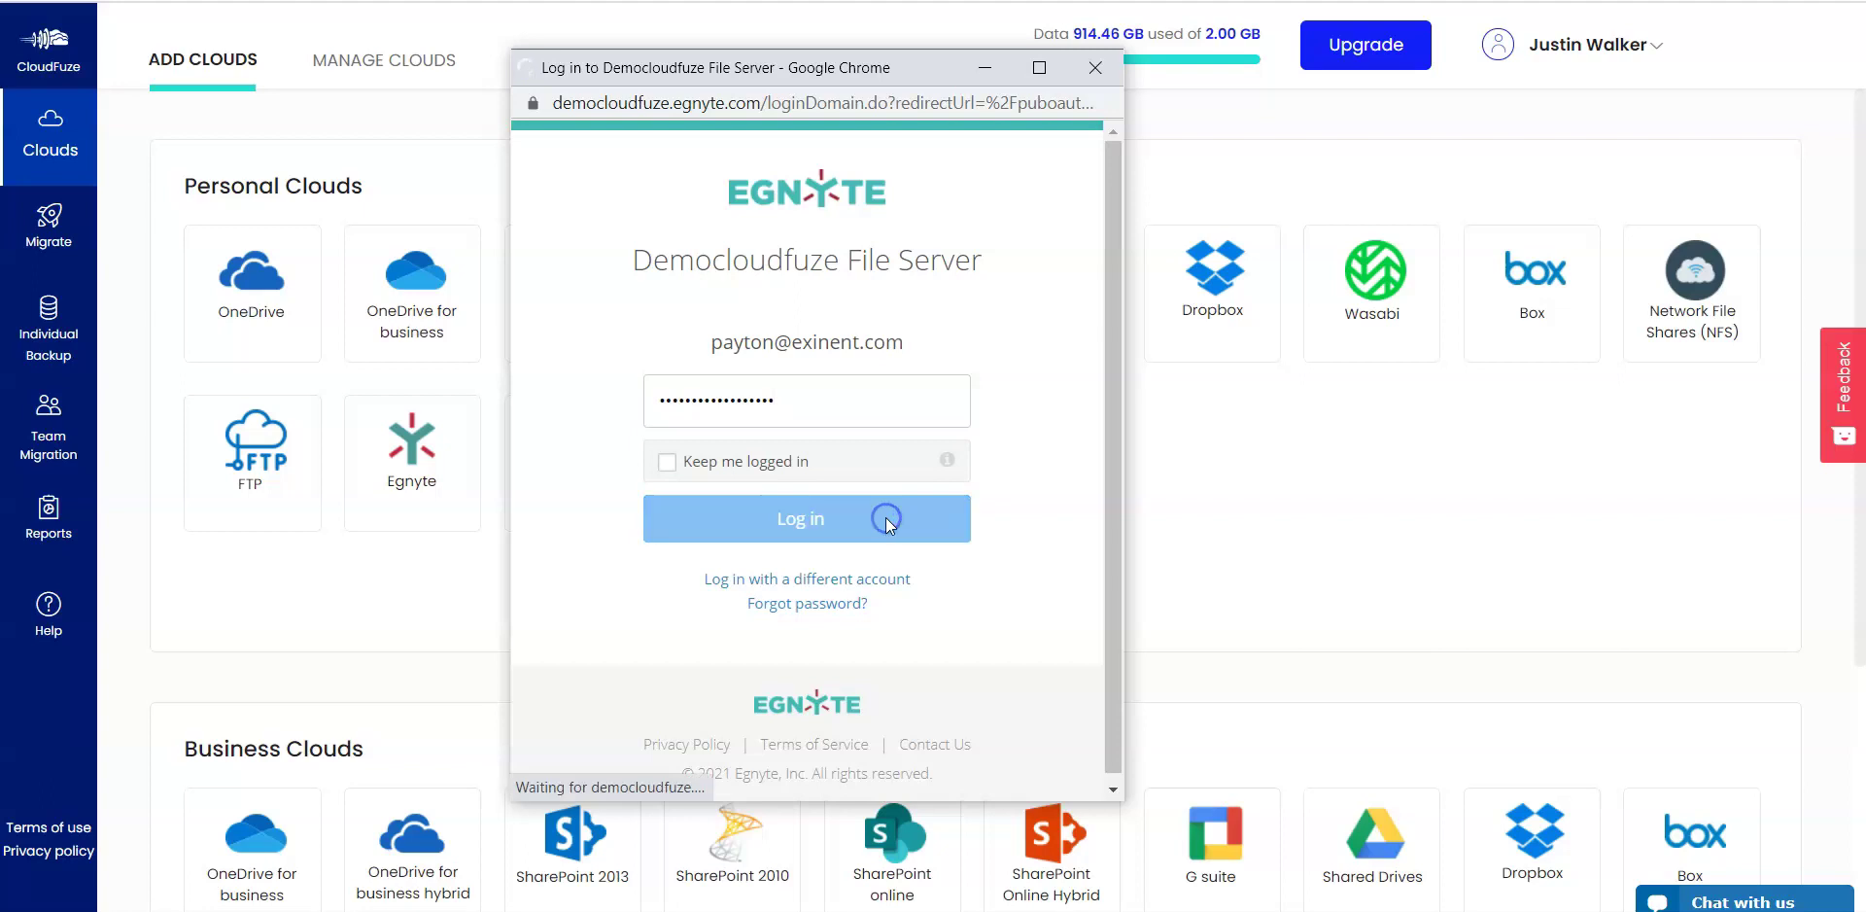
{"action": "left_click", "coordinate": [1128, 458]}
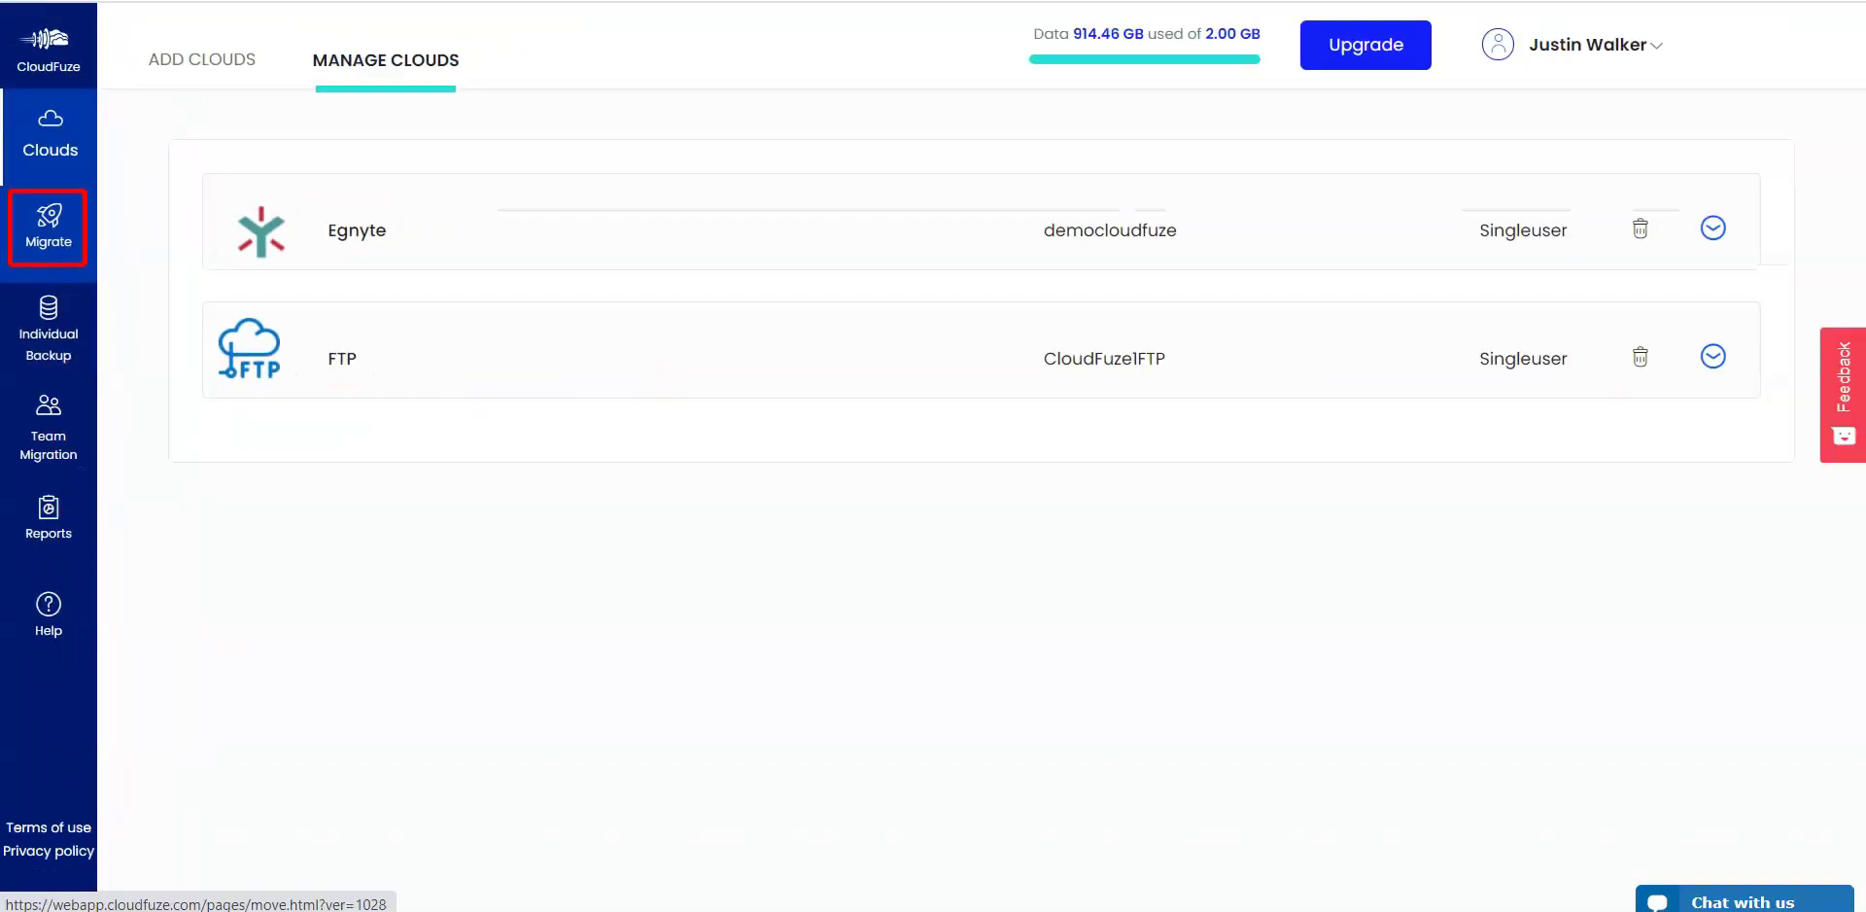
Set up a migration with the CloudFuze1FTP cloud as the source and the democloudfuze Egnyte cloud as the destination
{"action": "left_click", "coordinate": [64, 248]}
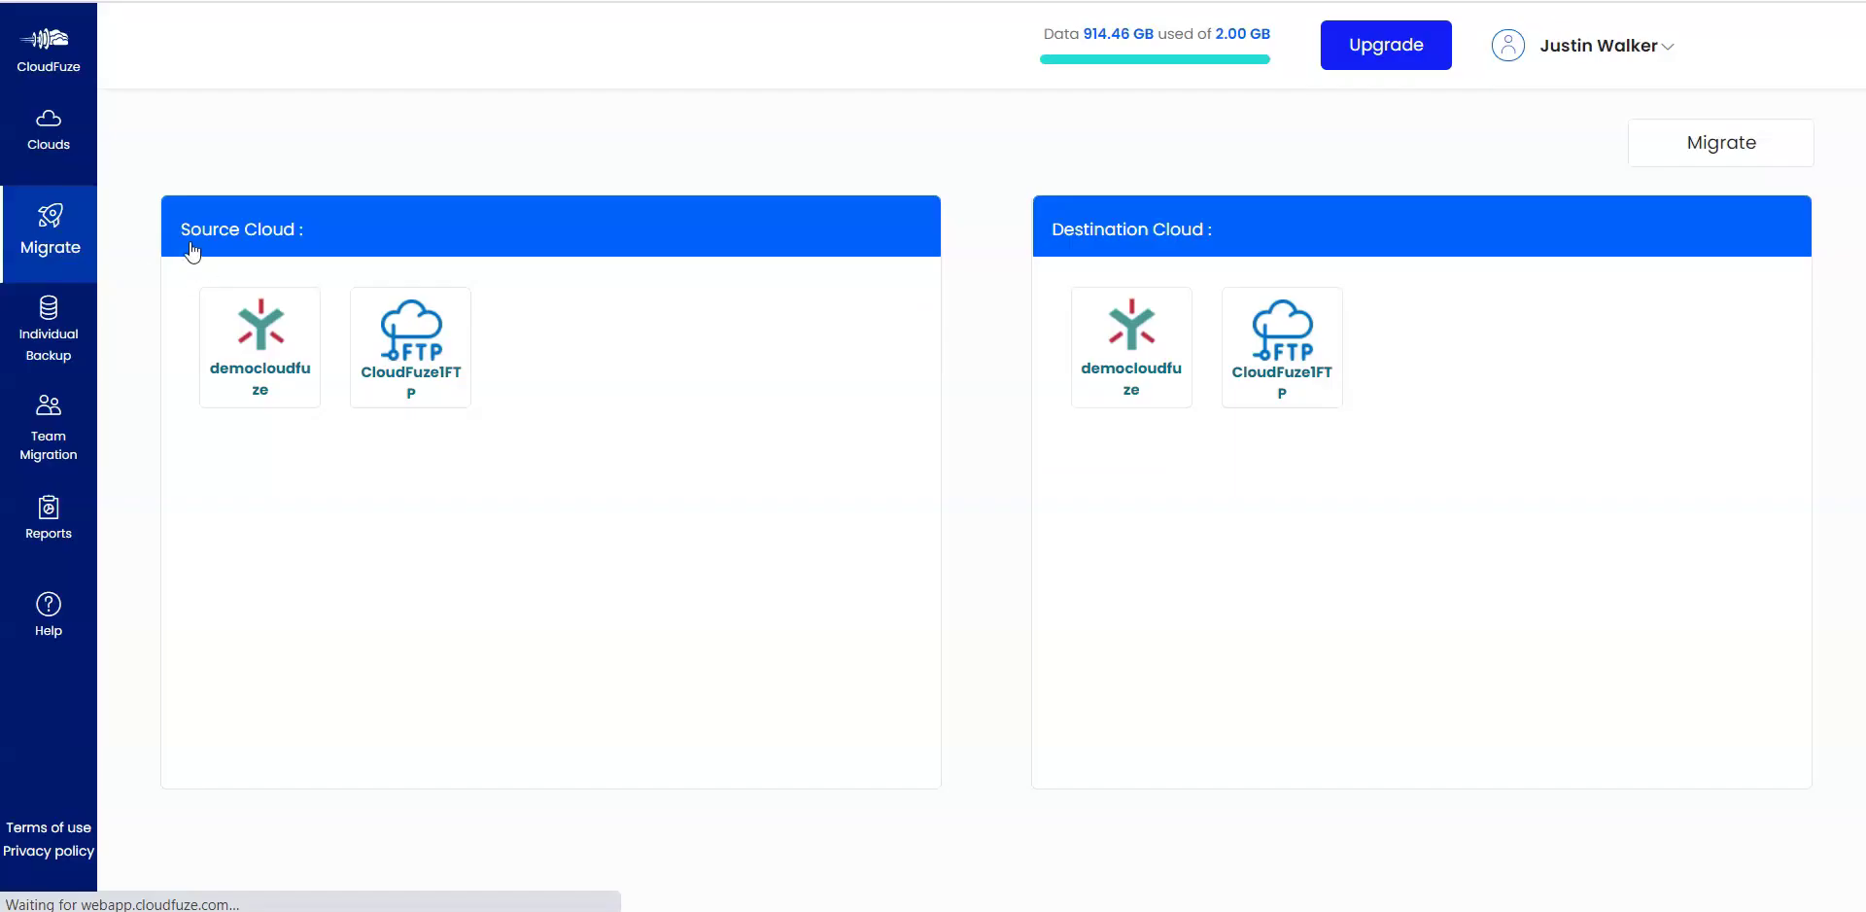
{"action": "left_click", "coordinate": [411, 347]}
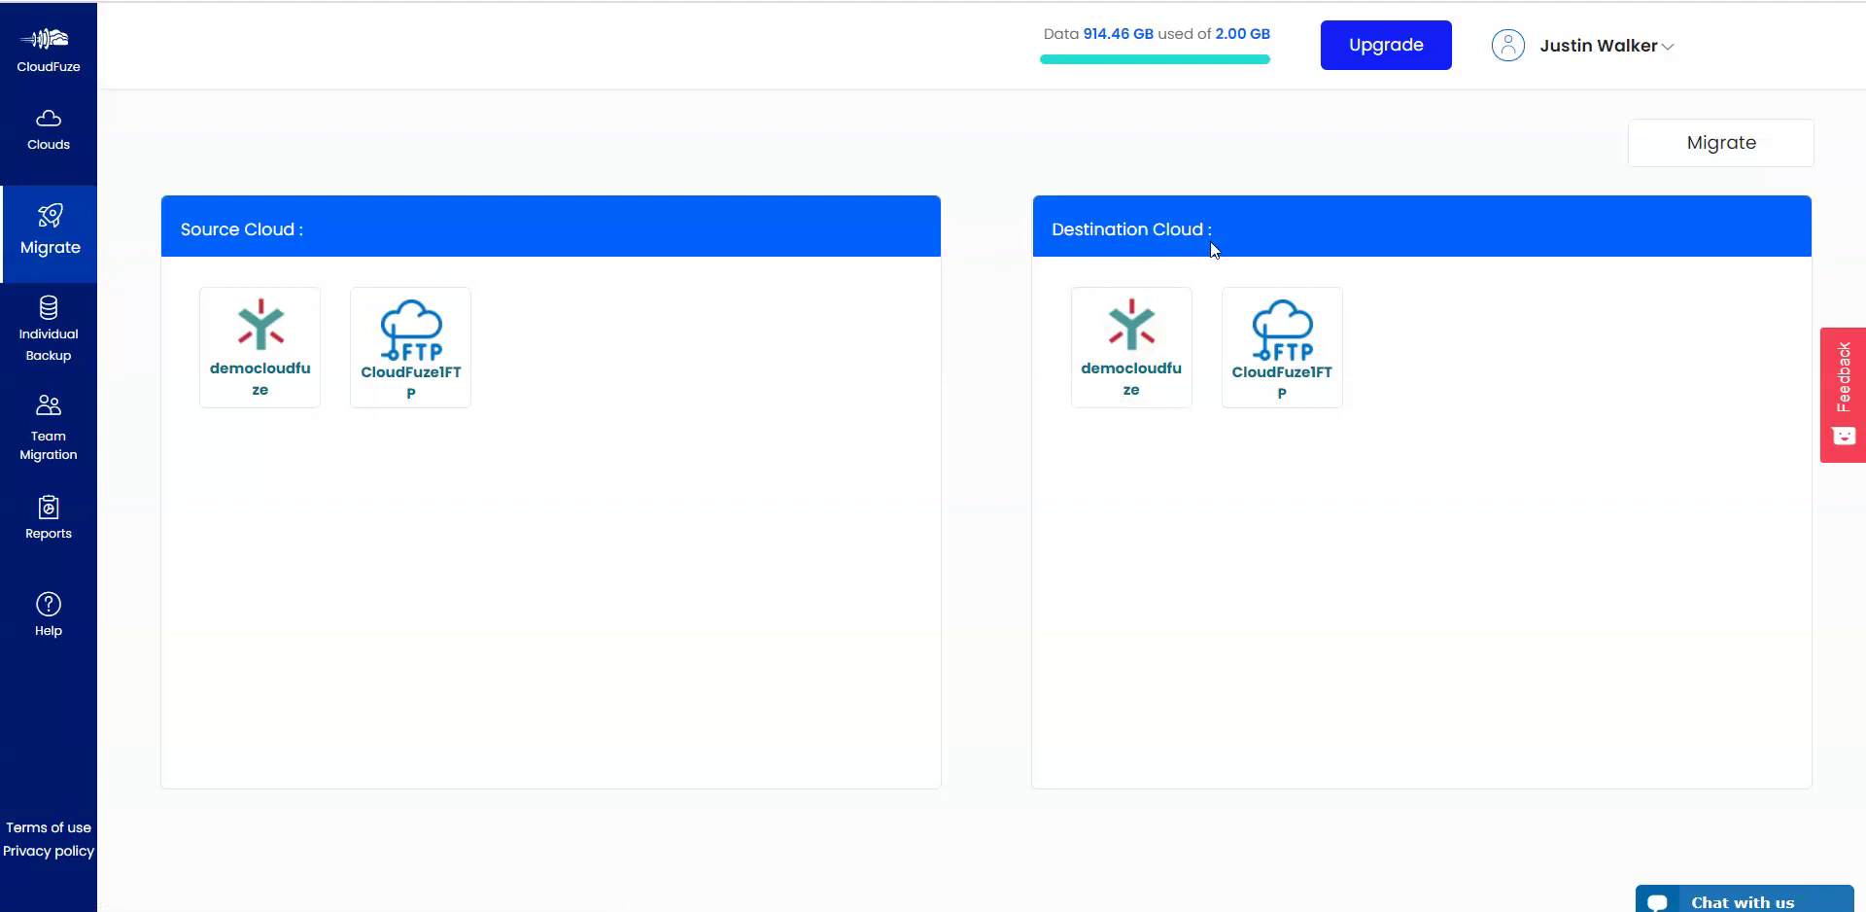
{"action": "left_click", "coordinate": [1131, 374]}
{"action": "left_click", "coordinate": [416, 377]}
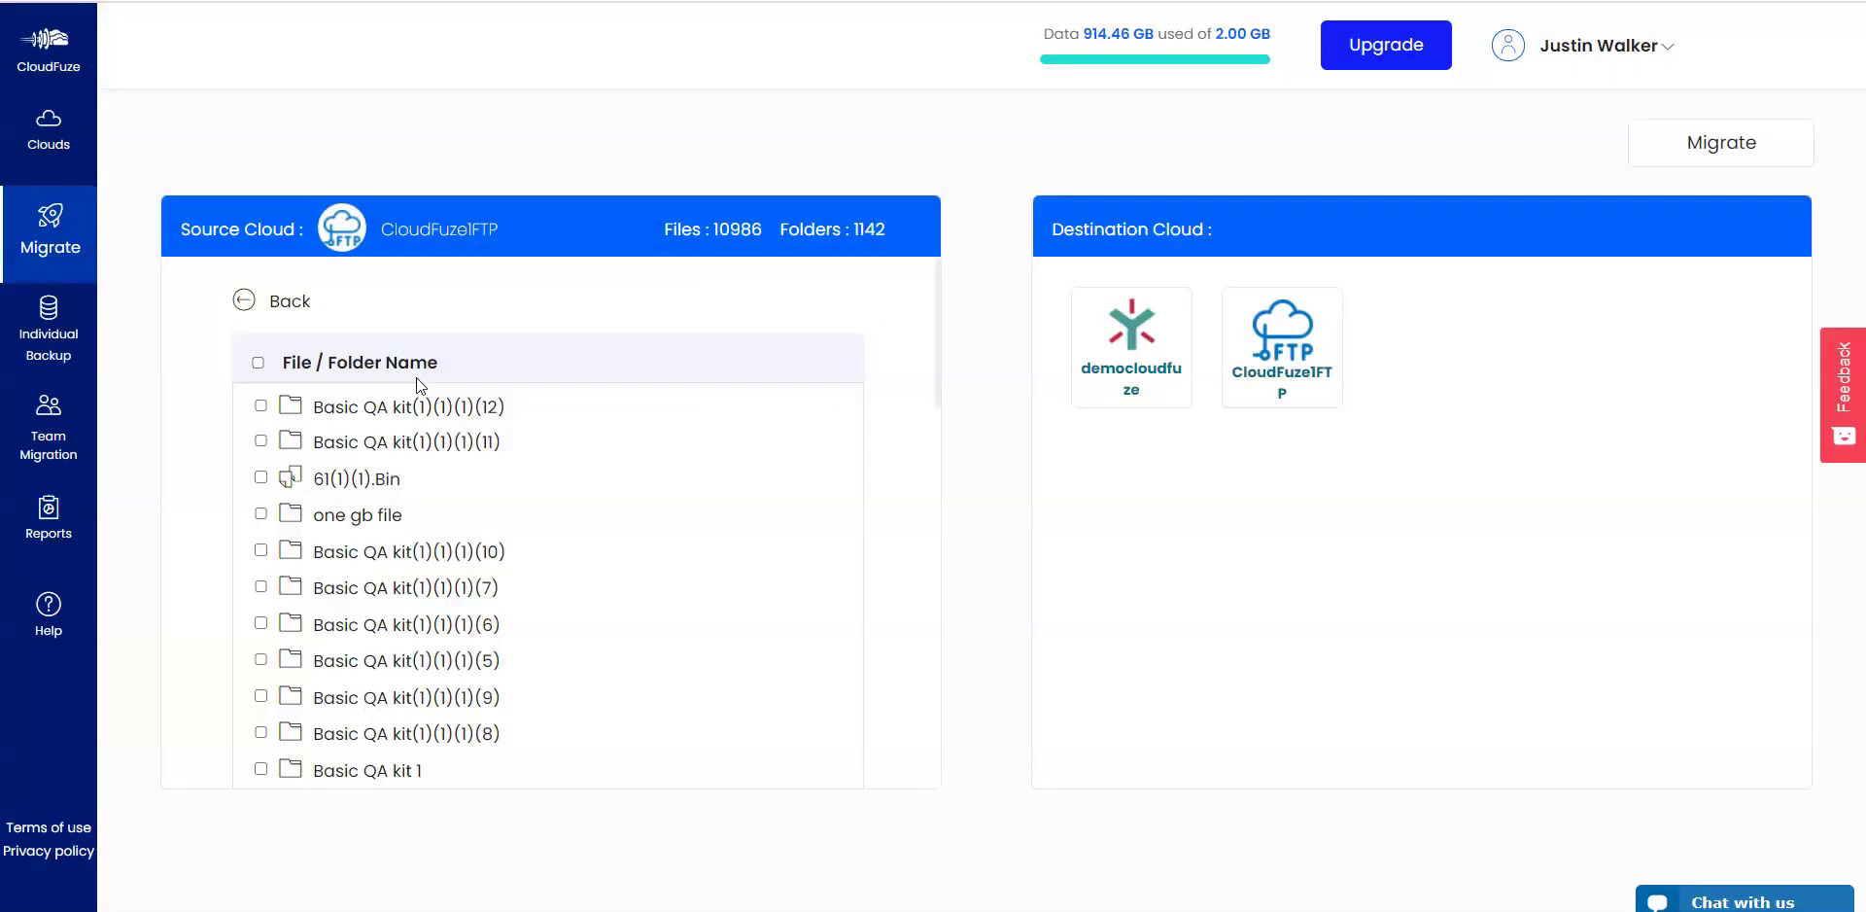
{"action": "left_click", "coordinate": [1132, 336]}
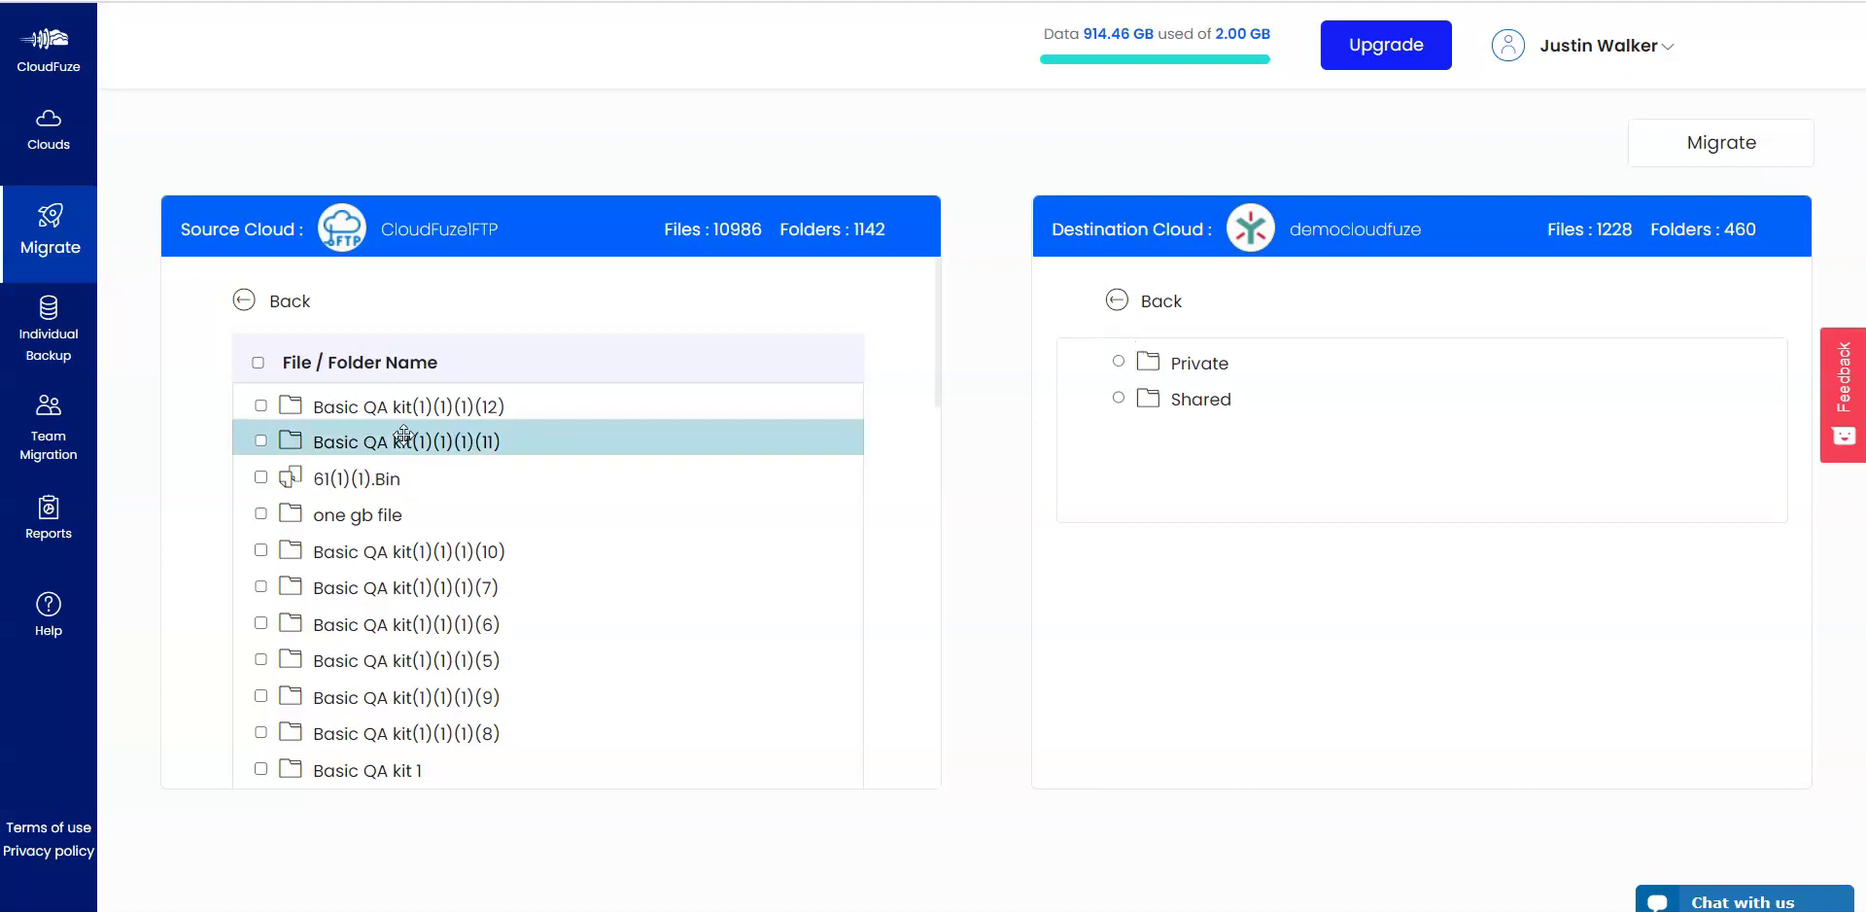
Select the 1@ 45 w folder inside Basic QA kit(1)(1)(1)(7) for migration and the Private folder as its destination
{"action": "scroll", "coordinate": [400, 467], "scroll_direction": "down", "scroll_amount": 5}
{"action": "scroll", "coordinate": [406, 499], "scroll_direction": "down", "scroll_amount": 10}
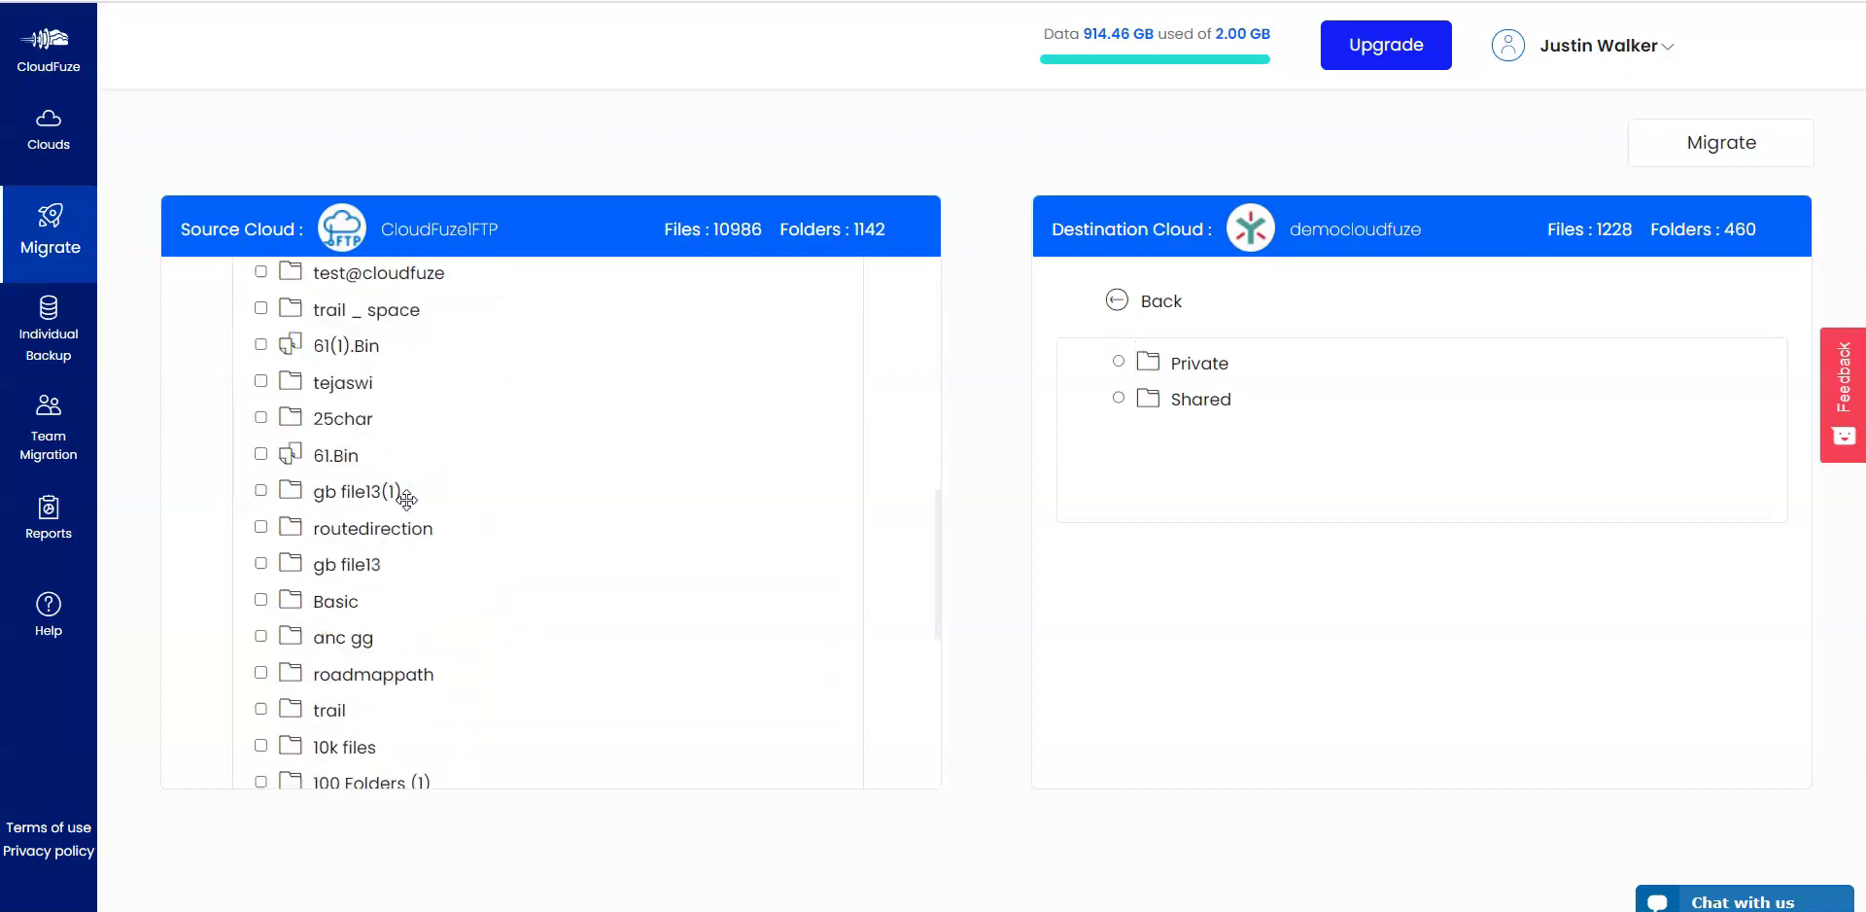
{"action": "scroll", "coordinate": [253, 550], "scroll_direction": "up", "scroll_amount": 6}
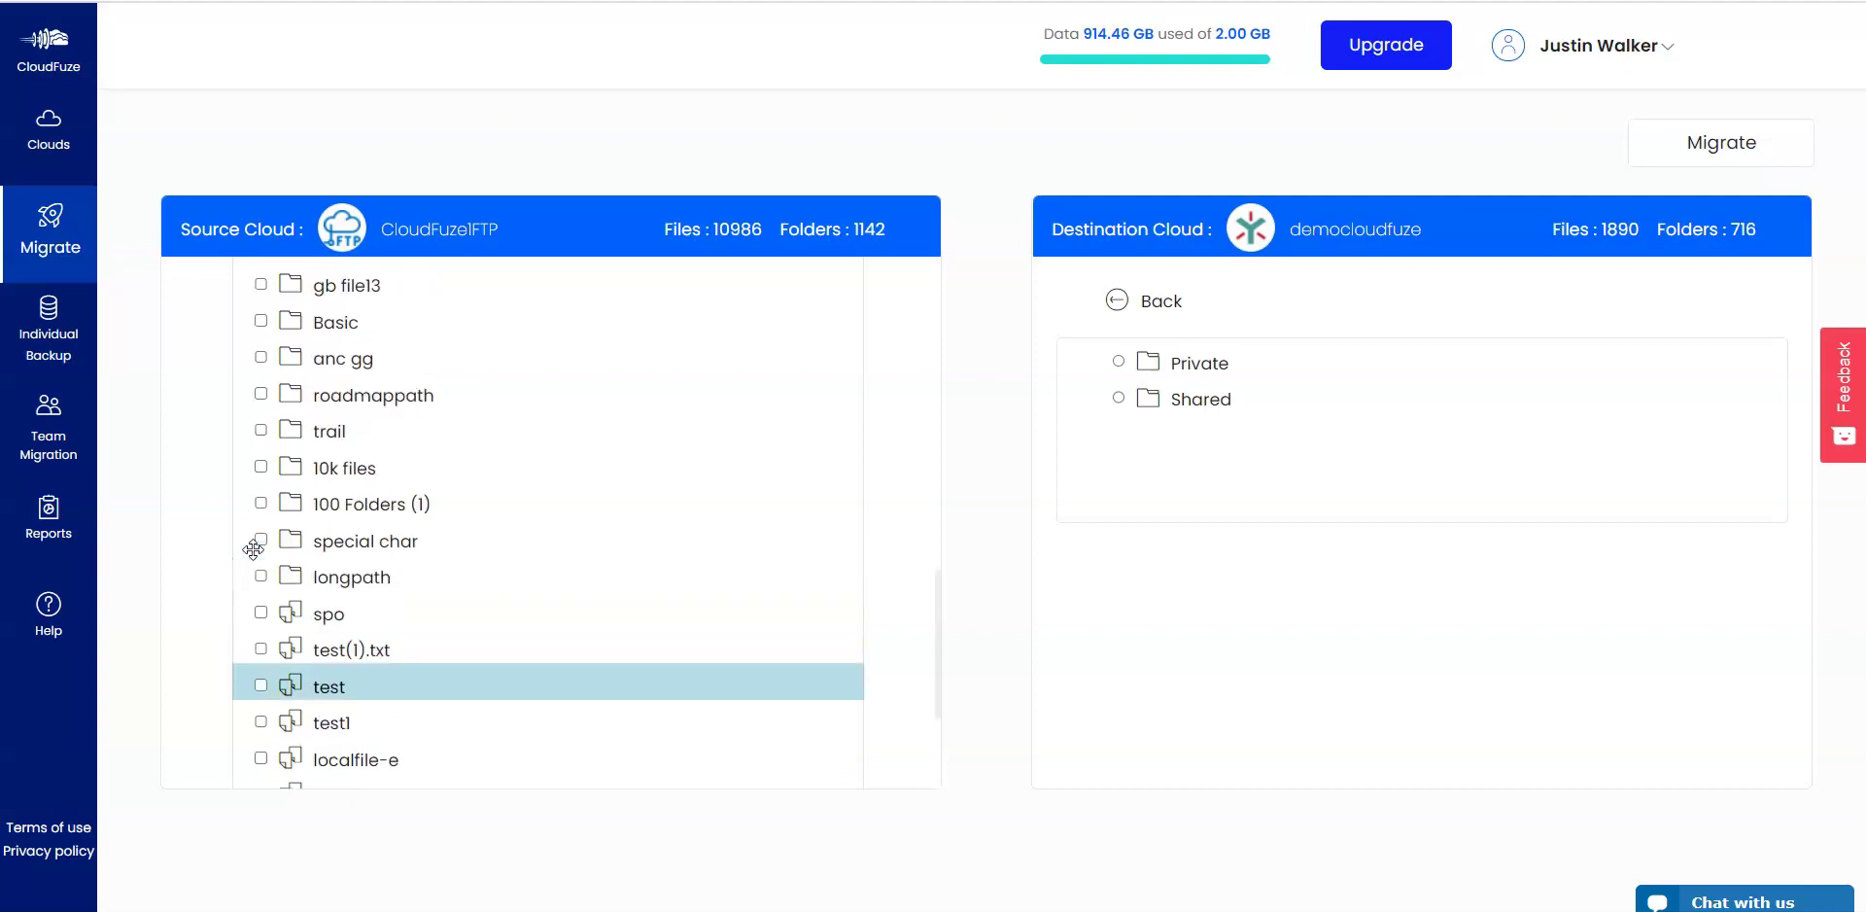
{"action": "scroll", "coordinate": [254, 550], "scroll_direction": "up", "scroll_amount": 5}
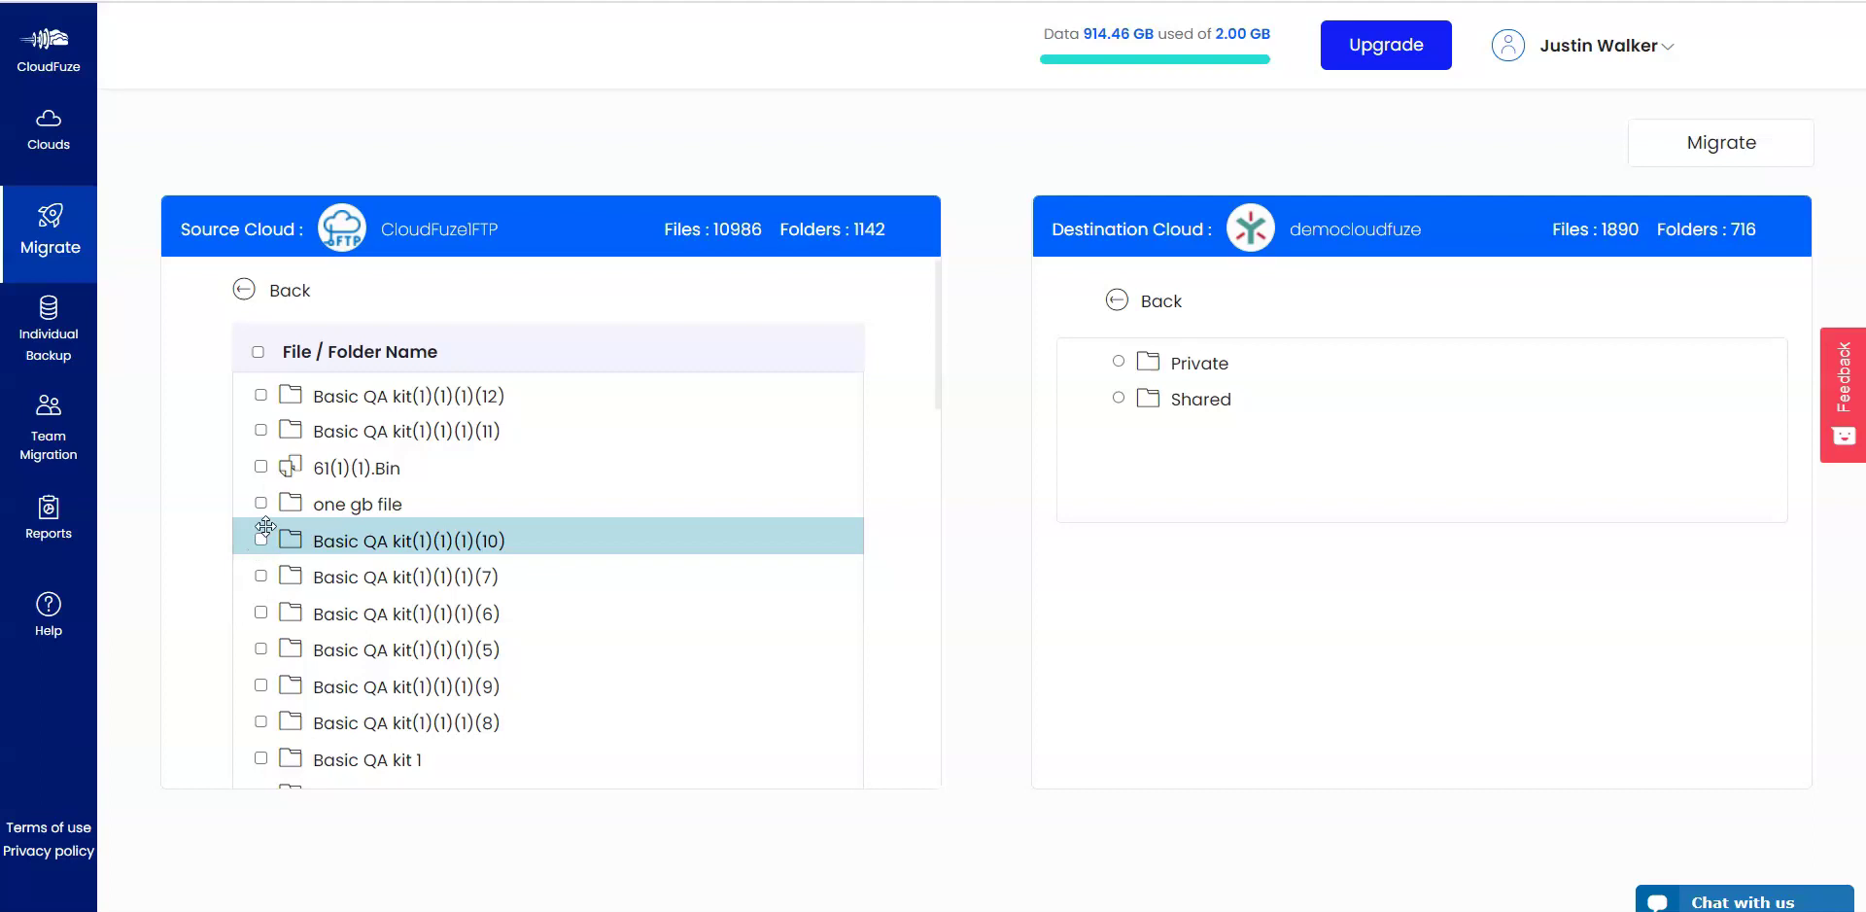
{"action": "left_click", "coordinate": [288, 573]}
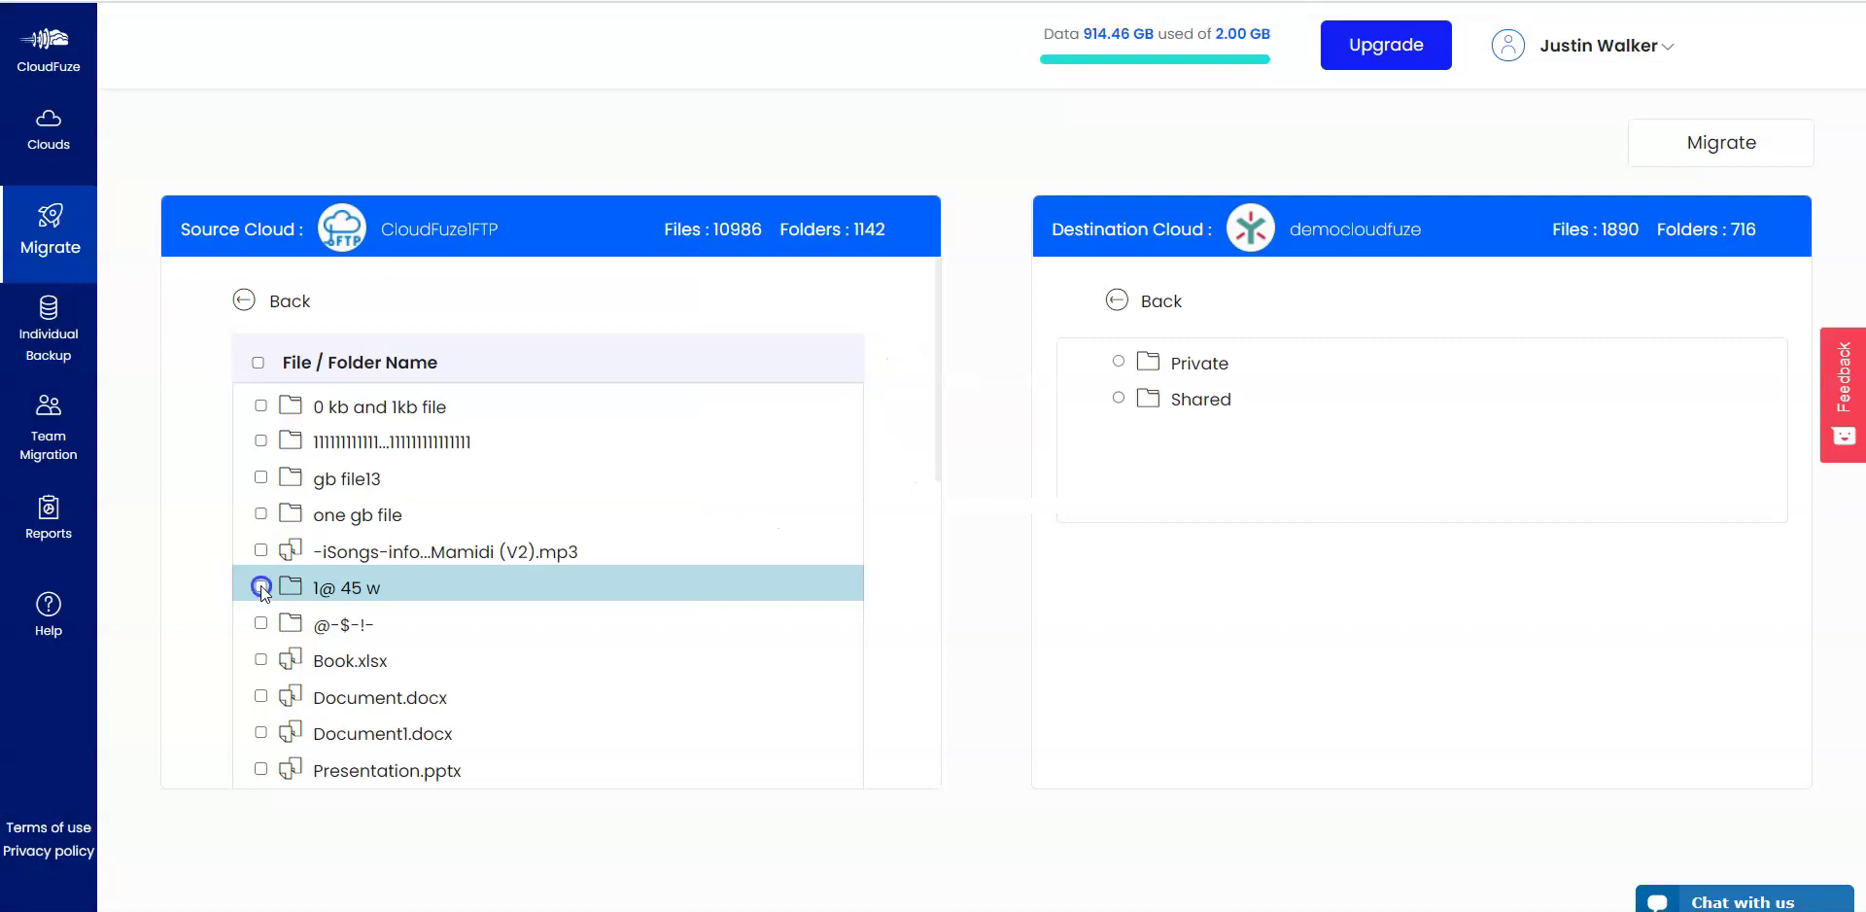
{"action": "left_click", "coordinate": [261, 585]}
{"action": "left_click", "coordinate": [1119, 363]}
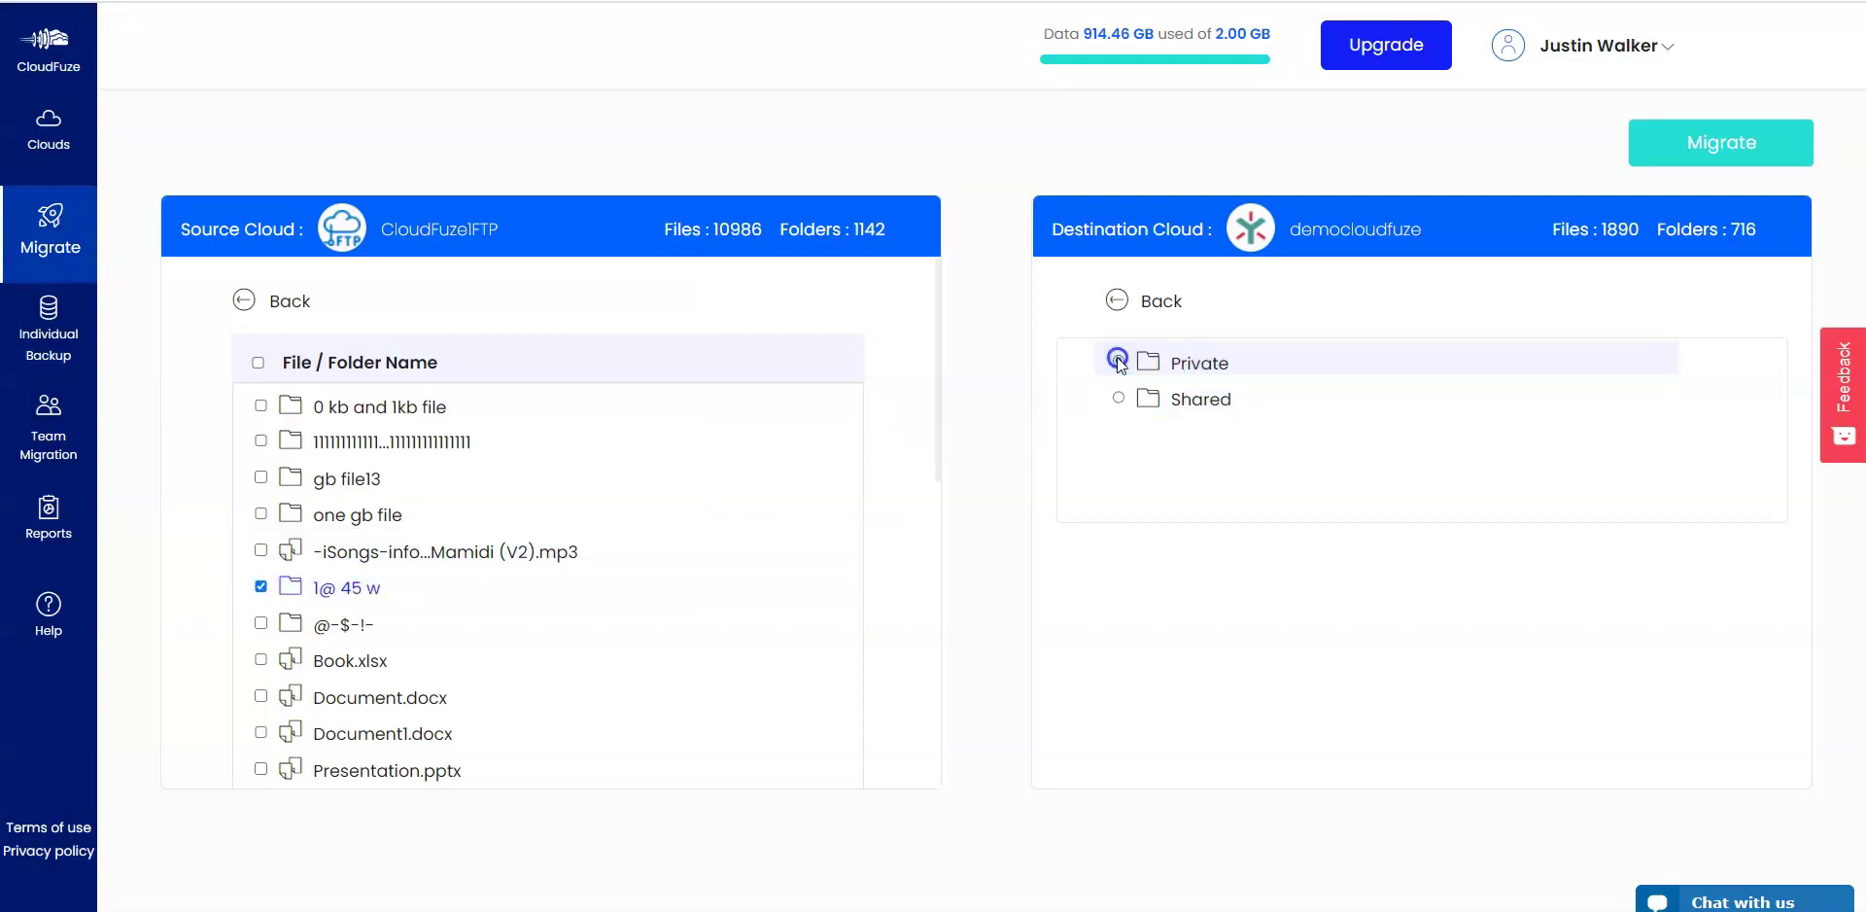
Start and confirm the migration of the selected folder without notifications, and refresh its status in the migration report
{"action": "left_click", "coordinate": [1688, 151]}
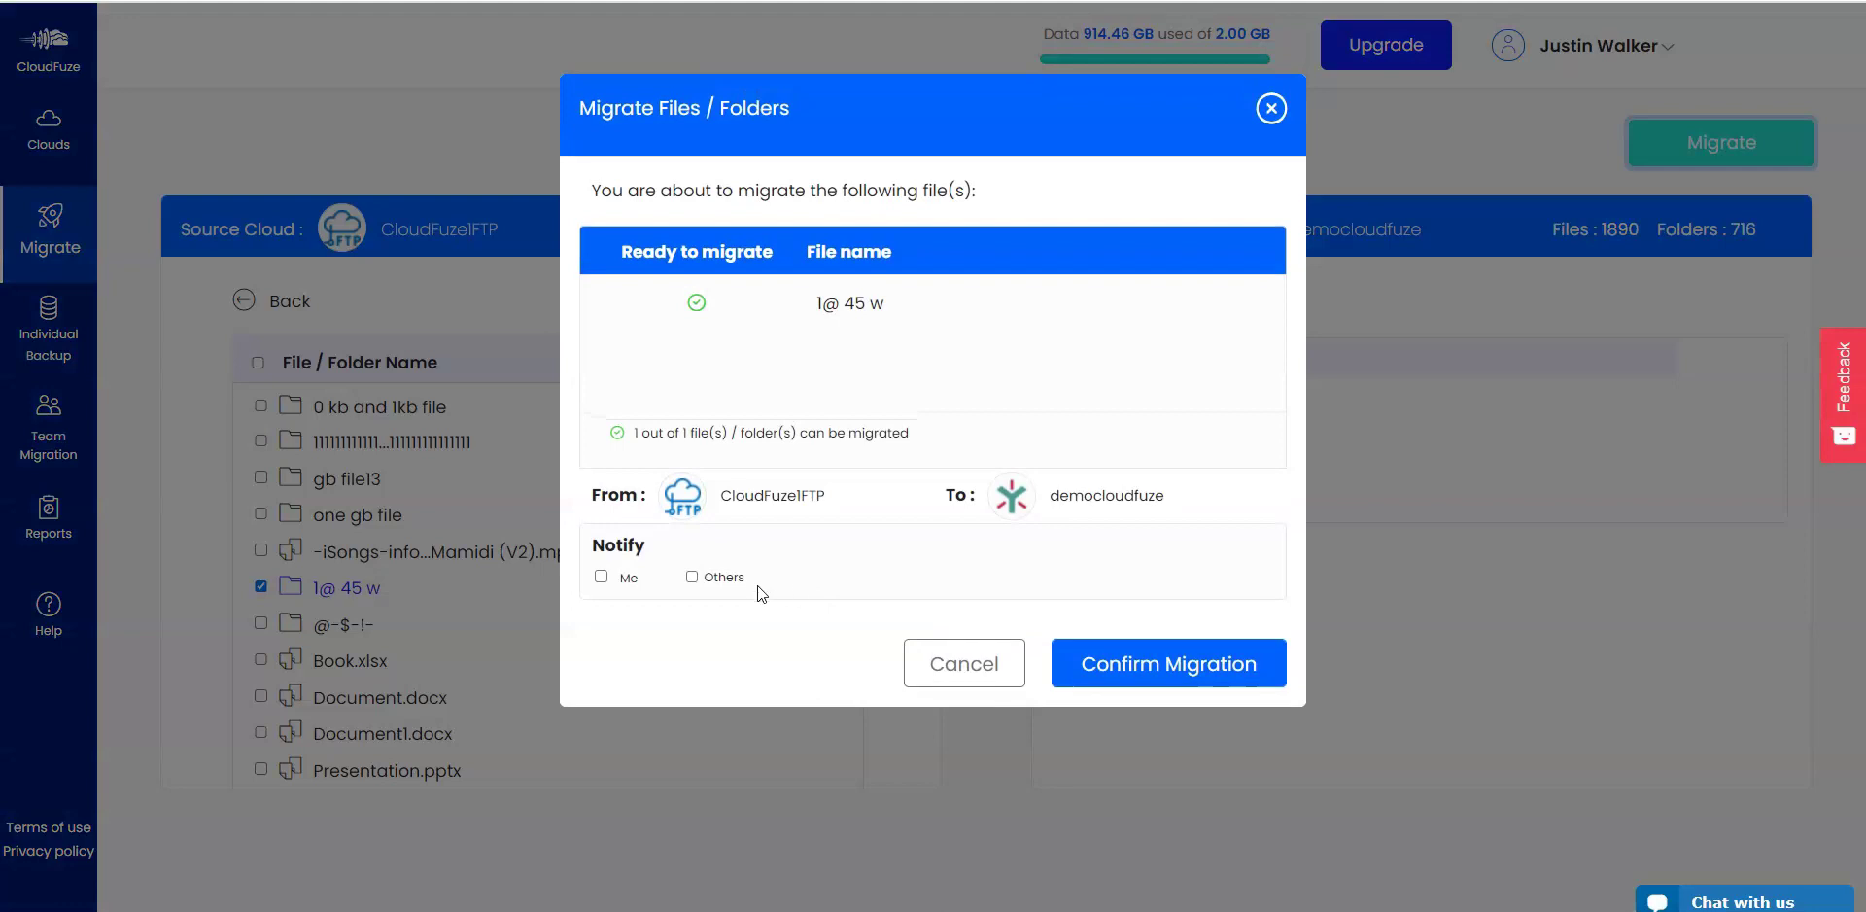
{"action": "left_click", "coordinate": [1219, 674]}
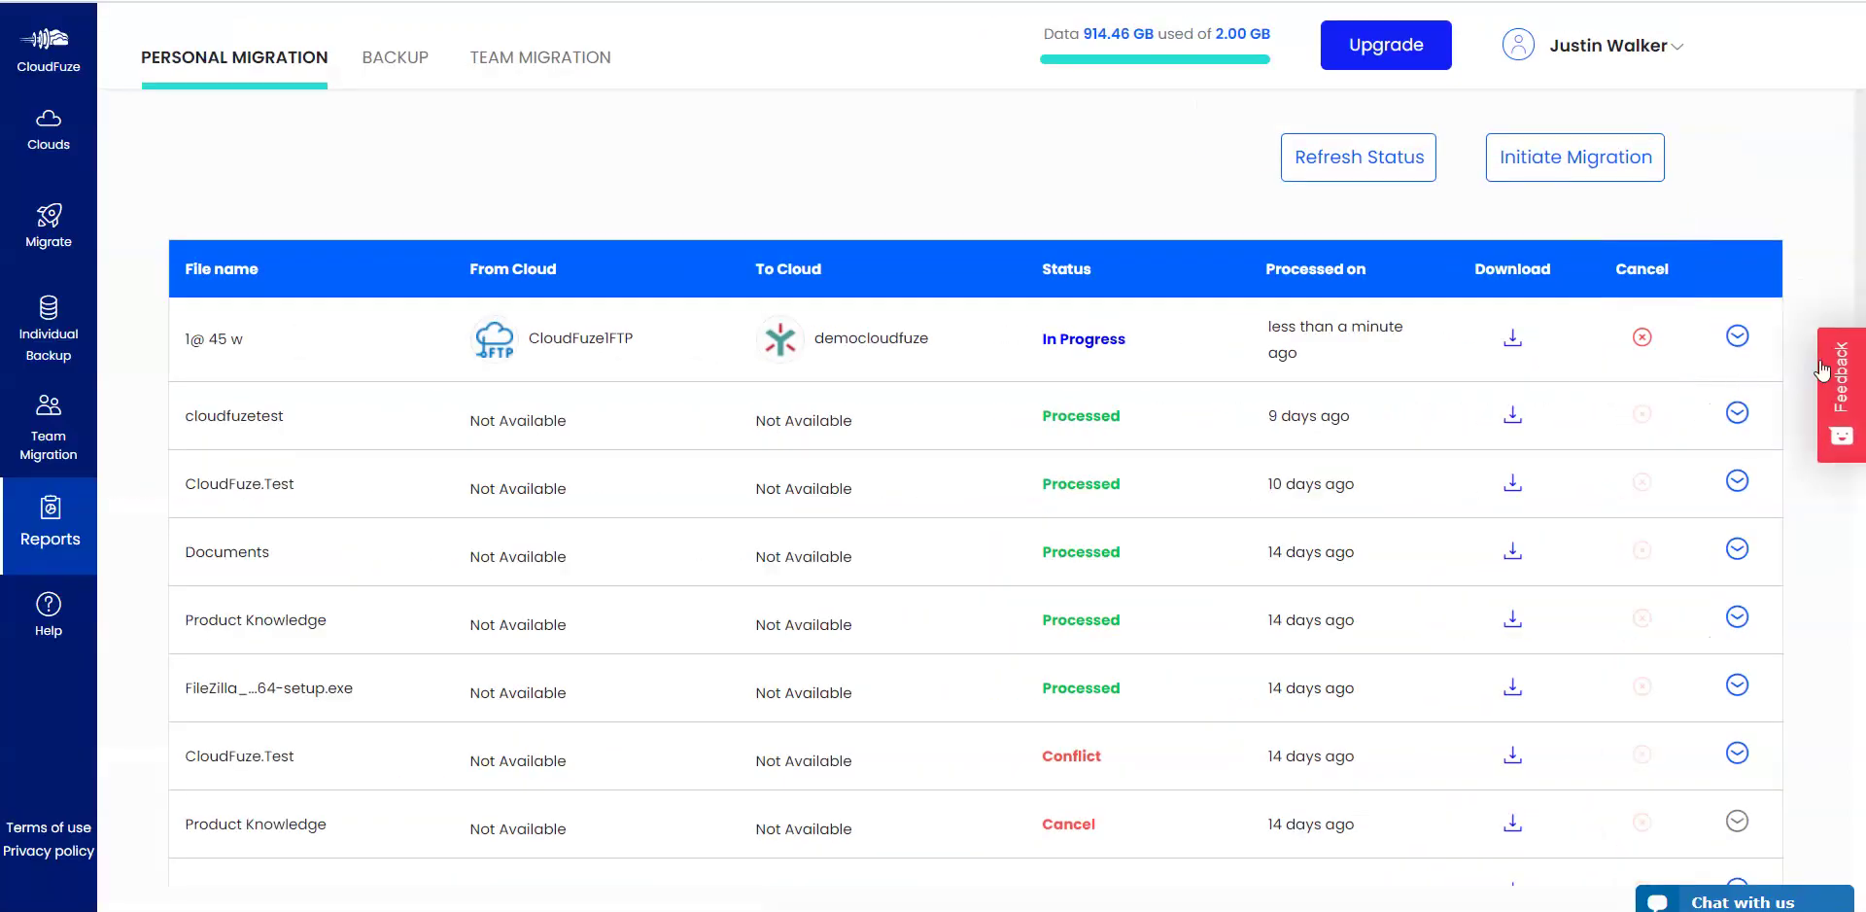
{"action": "left_click", "coordinate": [1359, 156]}
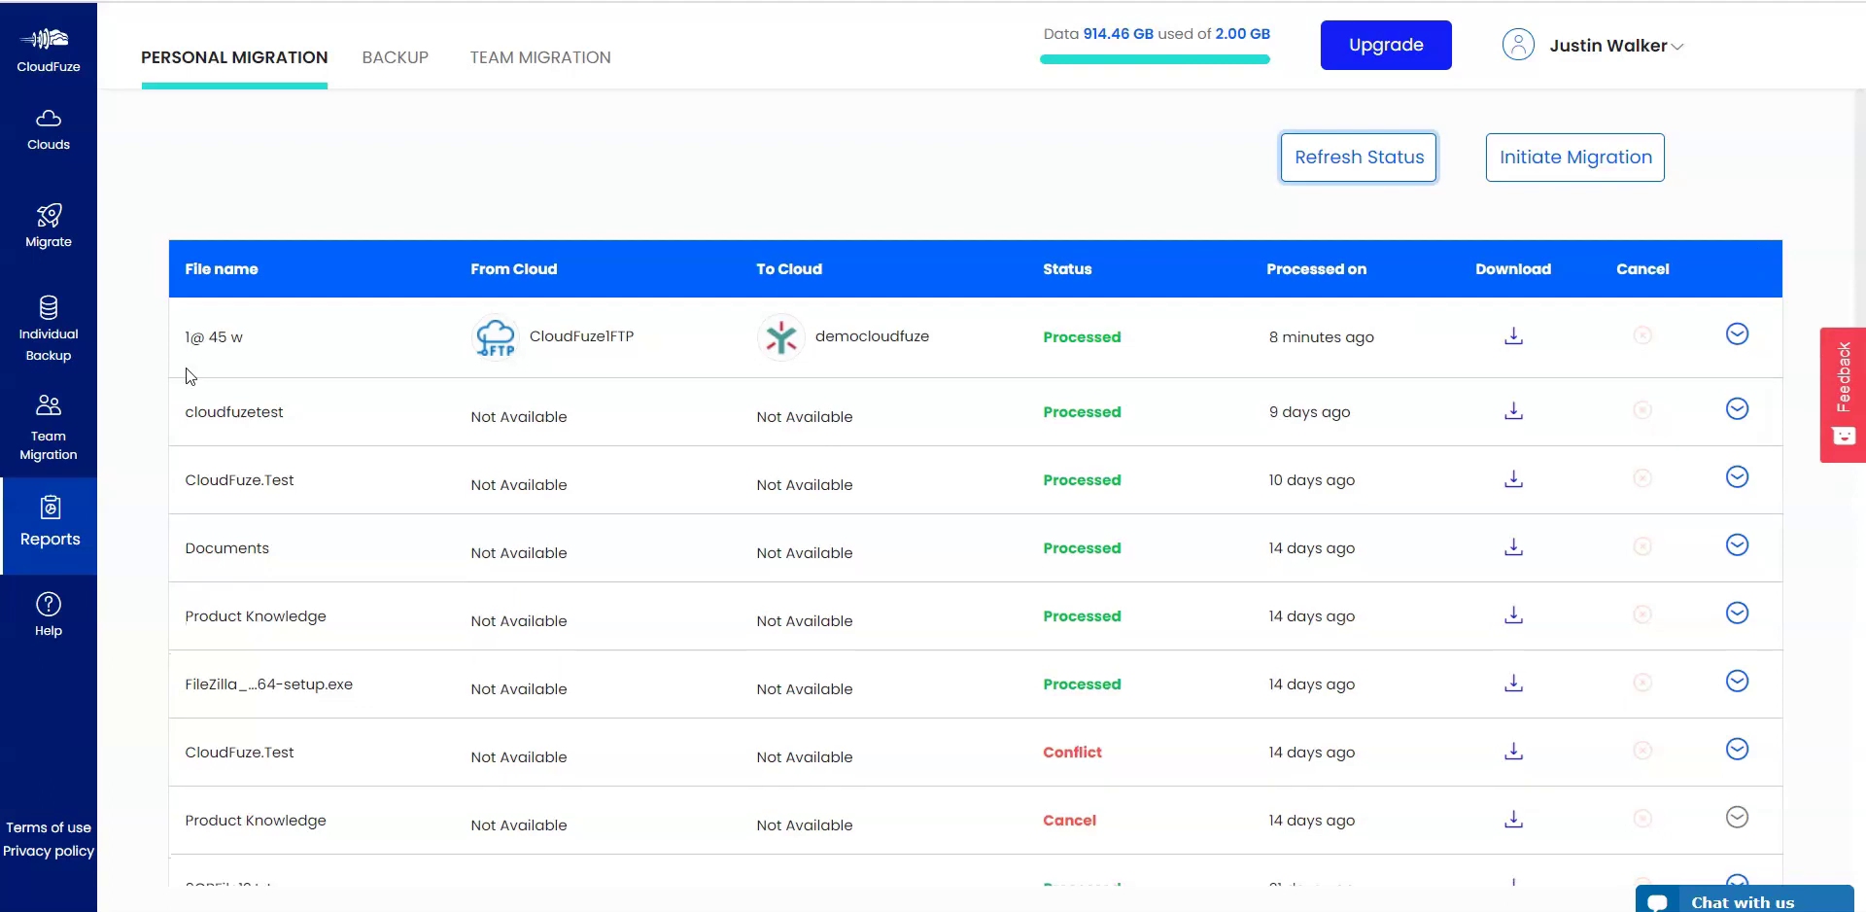